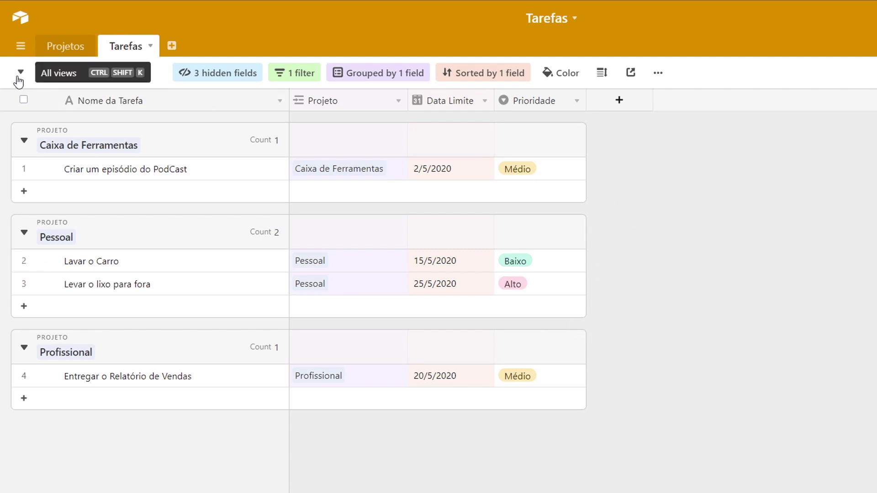
# Look through the Projetos table and the Cadastro and Não Finalizados views of the Tarefas table.
pyautogui.click(46, 50)
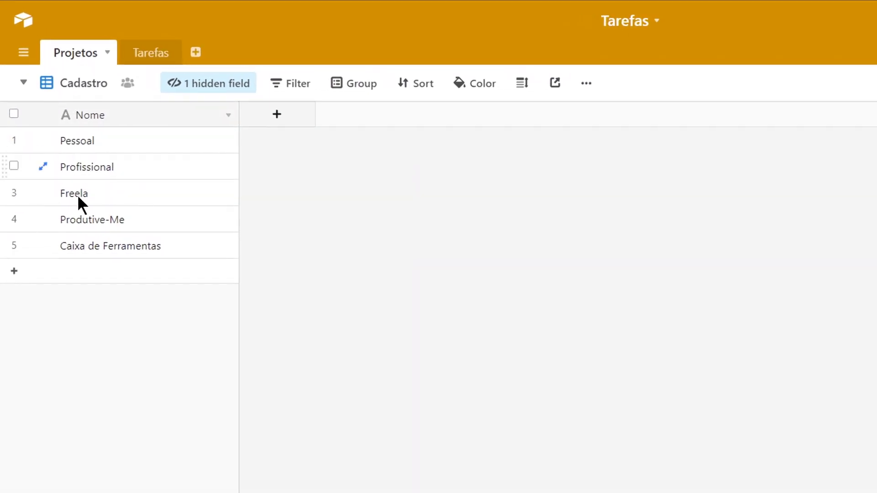
pyautogui.click(150, 53)
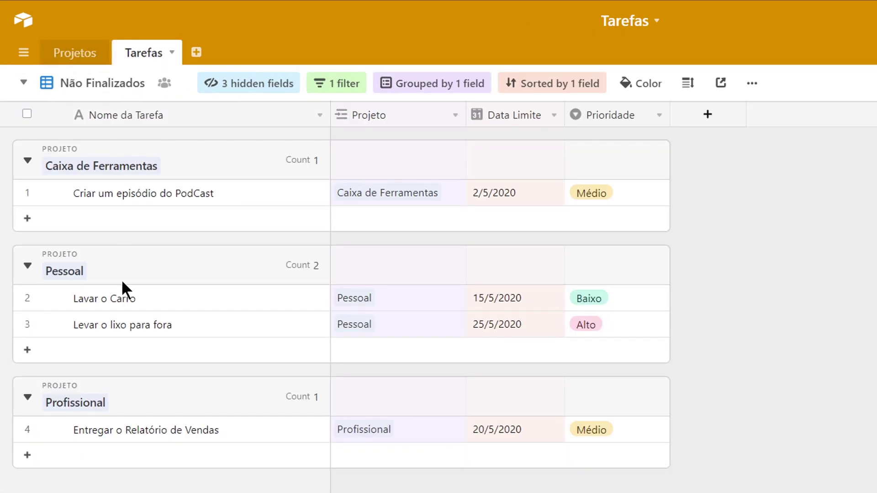
pyautogui.click(25, 82)
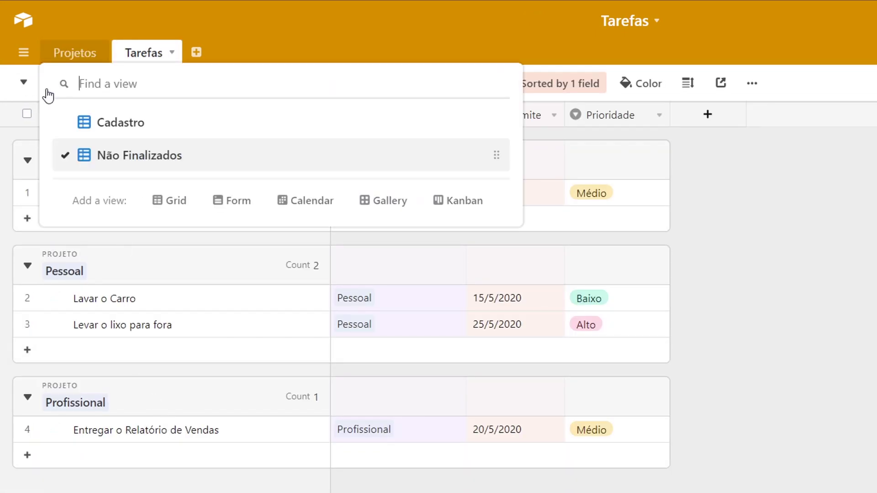
pyautogui.click(102, 122)
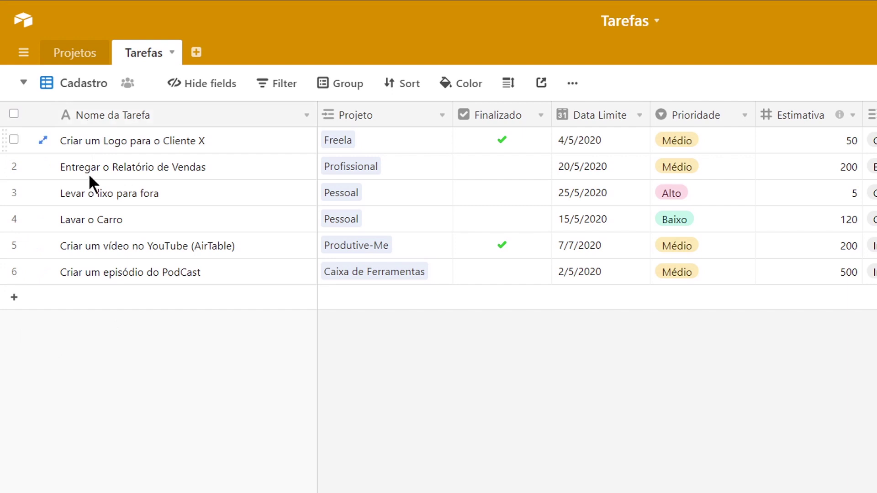
pyautogui.click(24, 83)
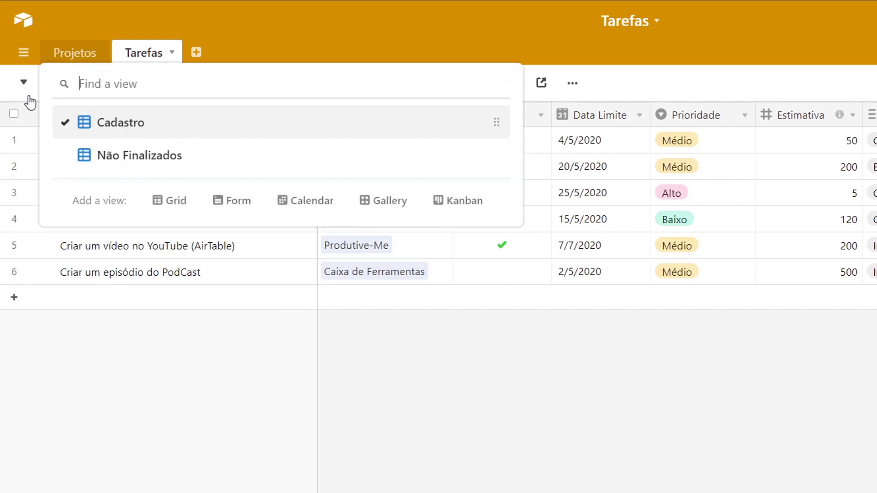
pyautogui.click(163, 164)
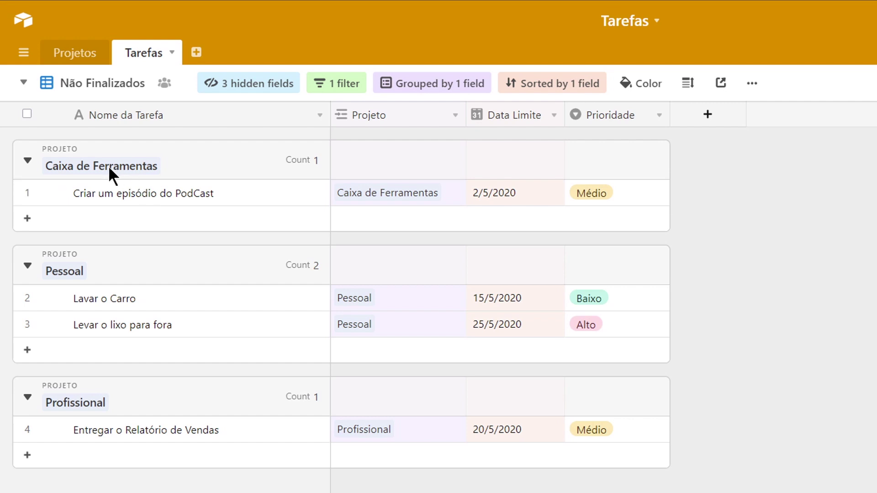
# Add a form view to the Tarefas table and name it Entrada.
pyautogui.click(24, 83)
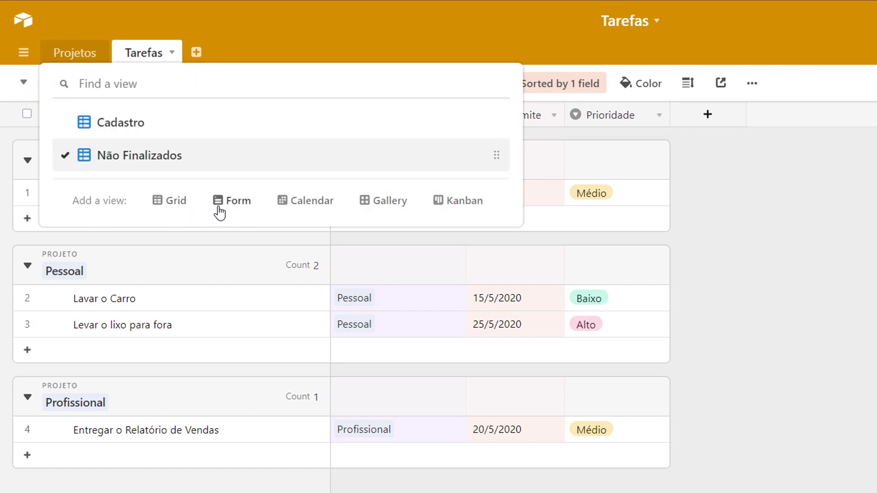
pyautogui.moveTo(220, 213)
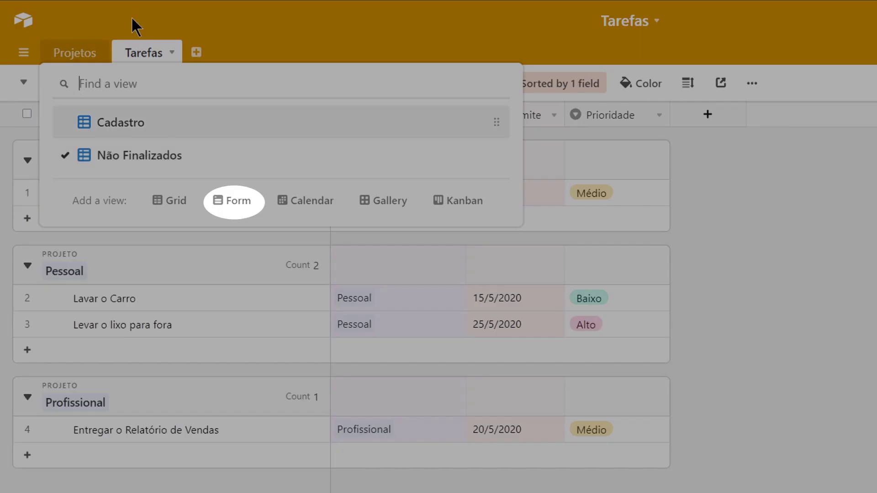
pyautogui.click(233, 202)
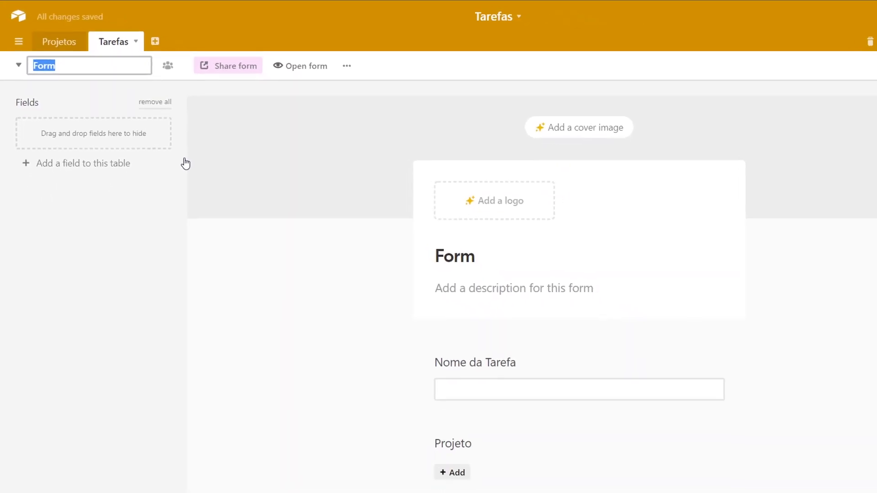
pyautogui.scroll(-3, 362, 186)
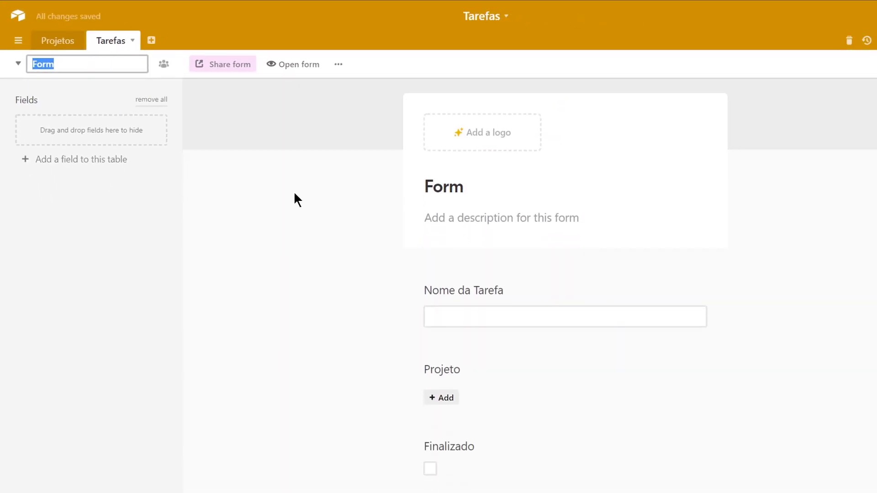
pyautogui.doubleClick(67, 59)
pyautogui.write('Entrada')
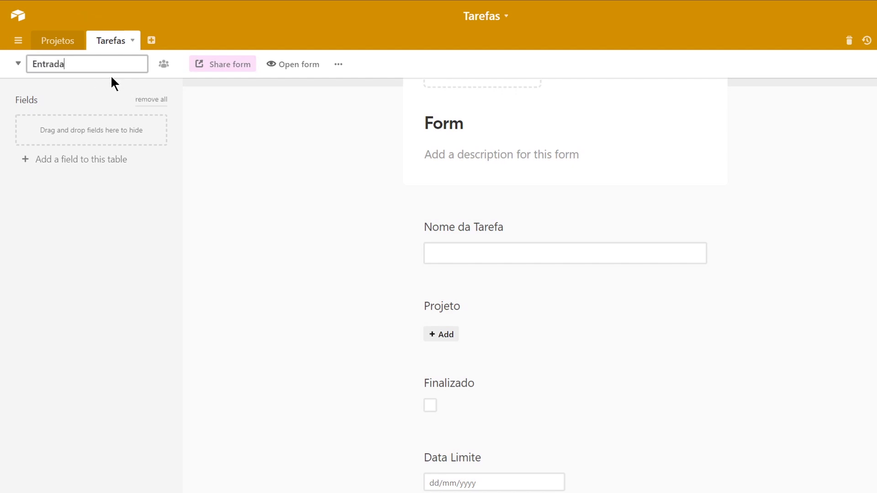
pyautogui.click(217, 118)
# Review the fields of the Entrada form and open its live version in a separate browser tab.
pyautogui.scroll(3, 539, 243)
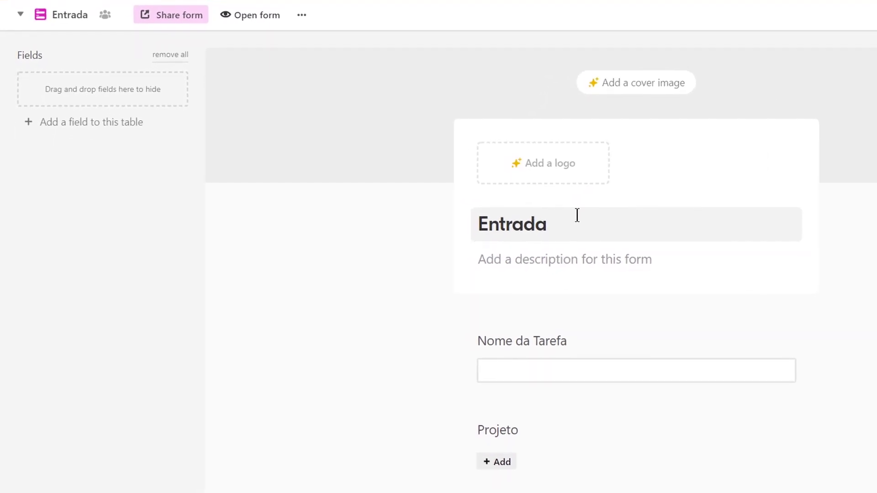
pyautogui.scroll(-3, 518, 252)
pyautogui.scroll(-12, 520, 255)
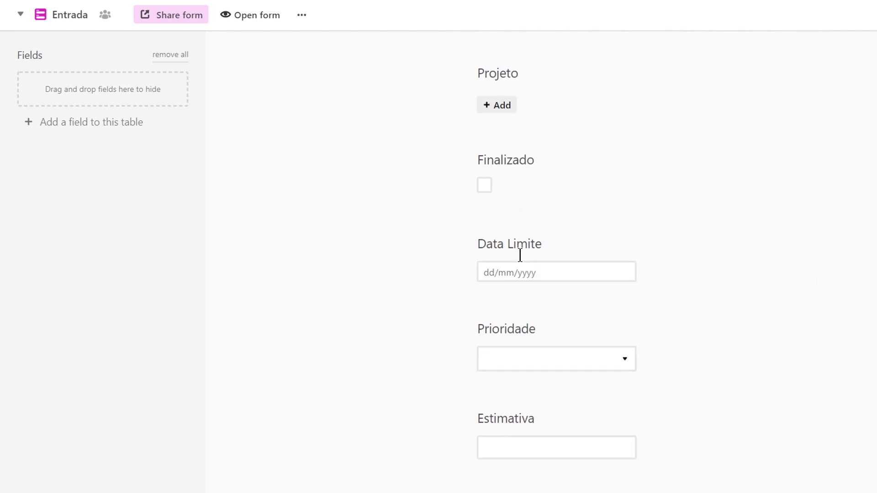
pyautogui.scroll(10, 519, 254)
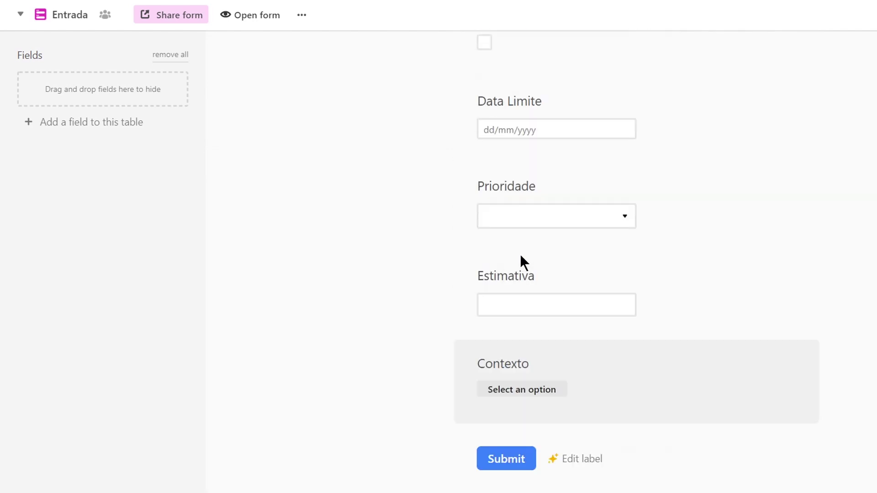
pyautogui.scroll(5, 520, 254)
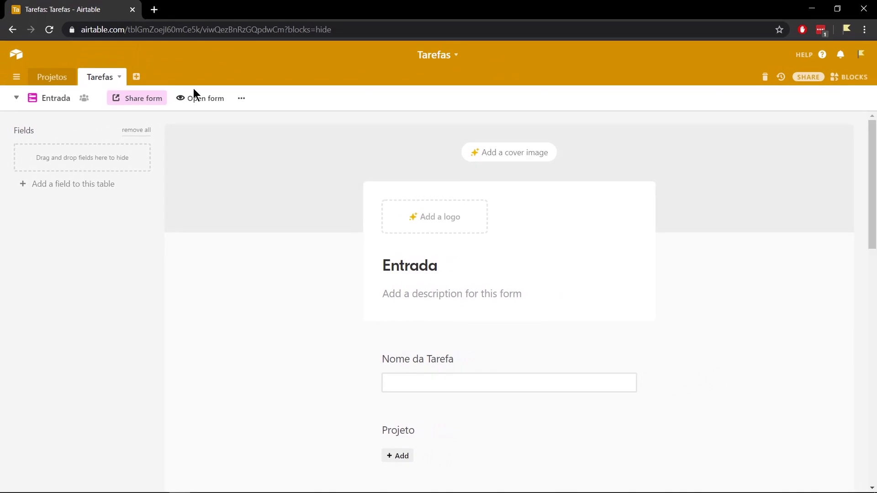
pyautogui.click(201, 97)
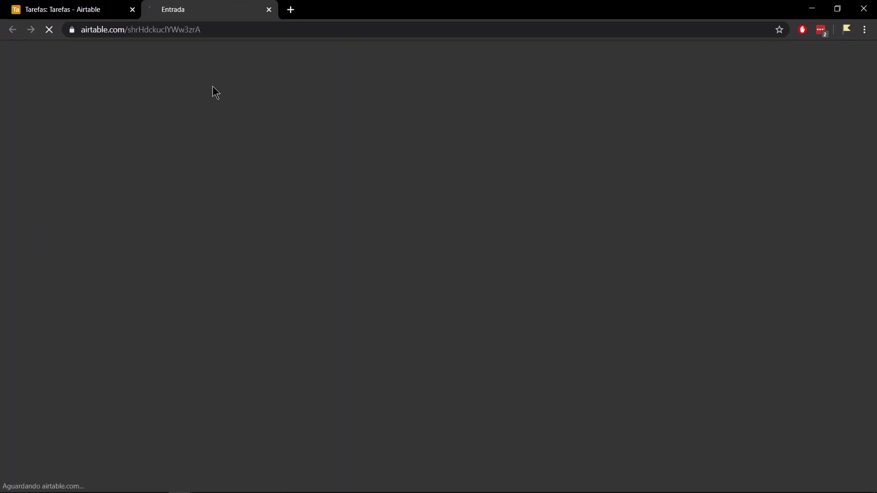
pyautogui.click(92, 18)
pyautogui.click(205, 9)
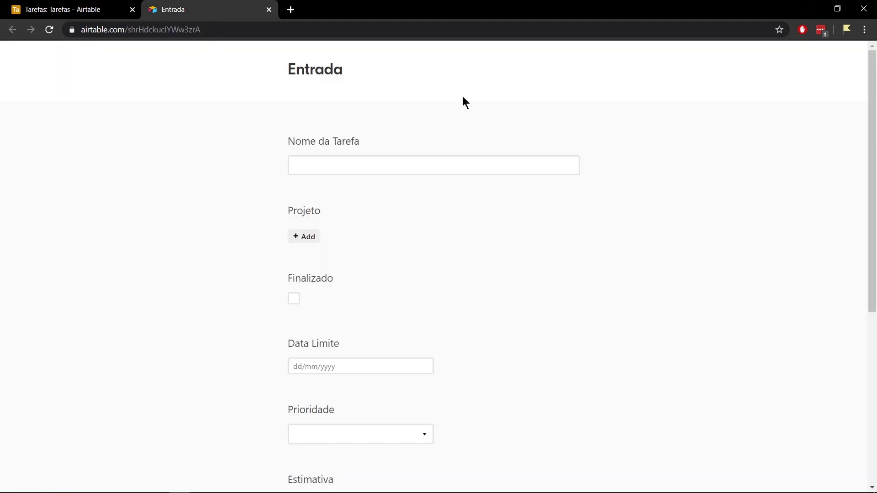
# Enter "Estudar sobre Redes Sociais" as the task name in the form and assign it to the Profissional project.
pyautogui.click(370, 160)
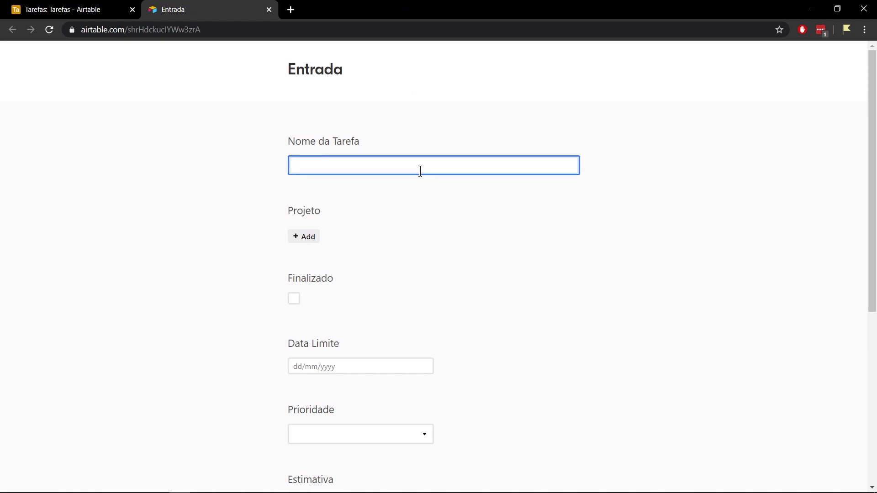
pyautogui.write('Novo')
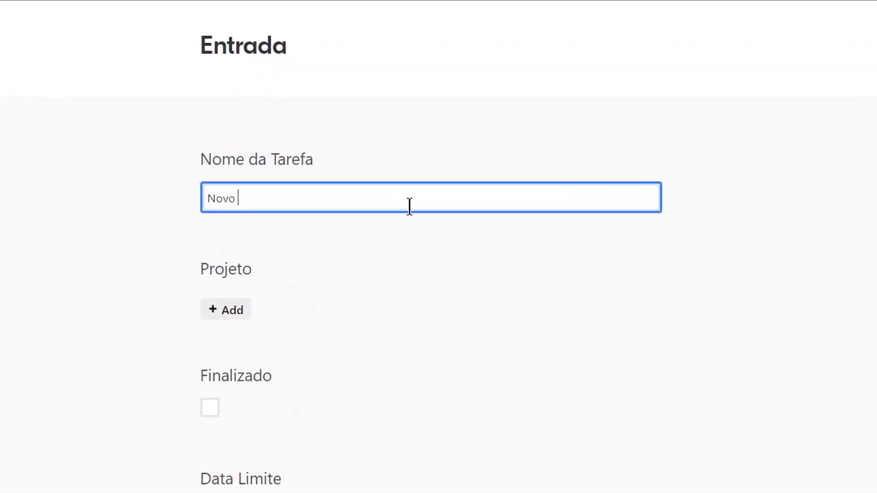
pyautogui.hotkey('ctrl', 'a')
pyautogui.press('BackSpace')
pyautogui.write('Estudar sobre Redes Sociau')
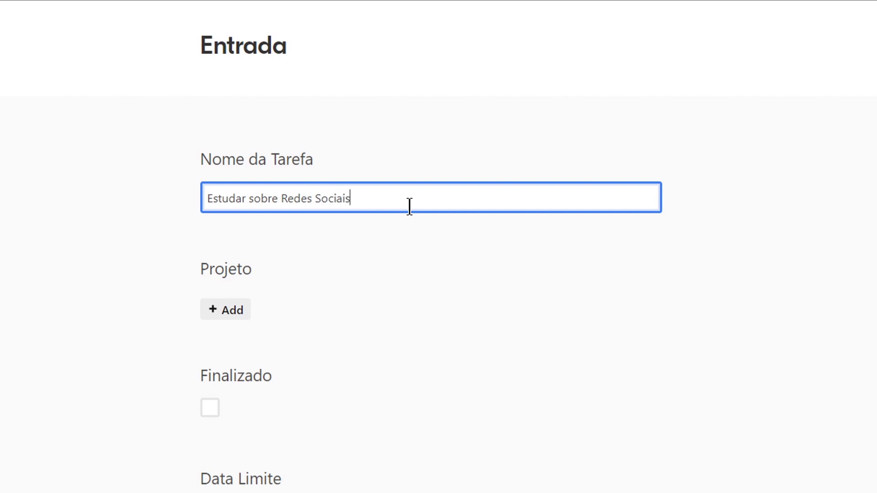
pyautogui.click(229, 311)
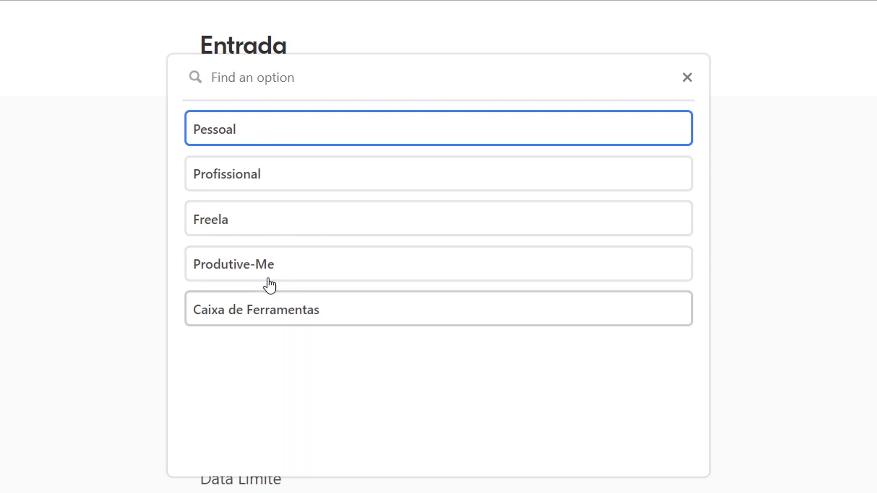
pyautogui.click(271, 176)
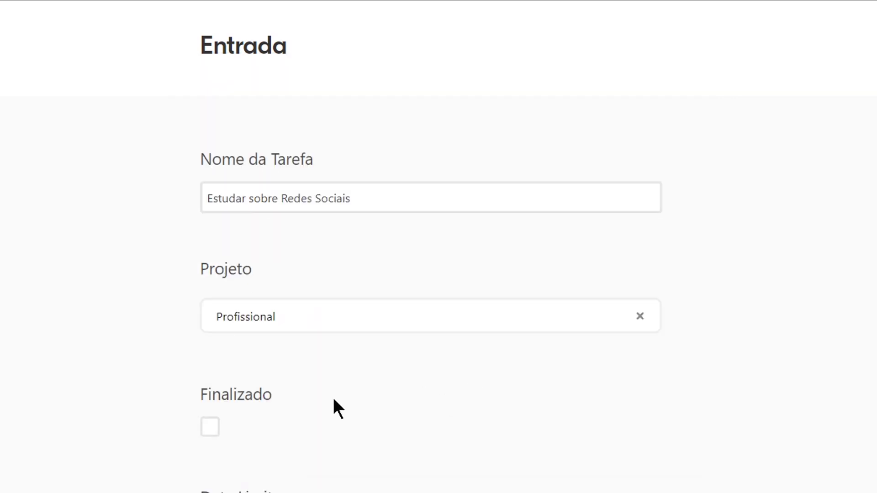
# Set the task's Data Limite to 29/7/2020 and its Prioridade to Médio.
pyautogui.scroll(-2, 302, 438)
pyautogui.scroll(-4, 209, 347)
pyautogui.click(297, 261)
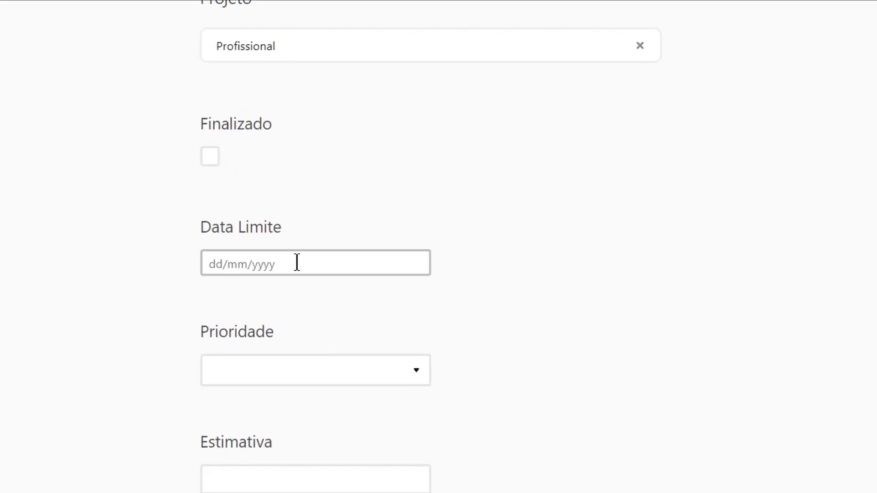
pyautogui.click(393, 289)
pyautogui.click(393, 289)
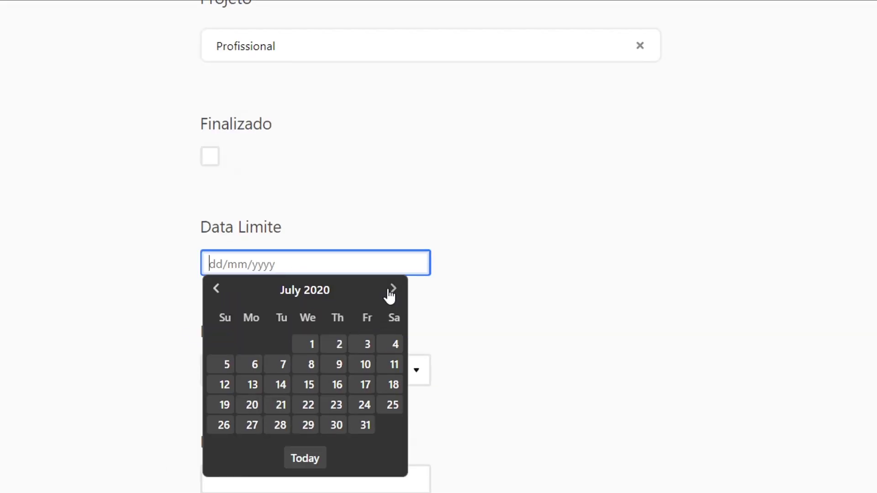
pyautogui.click(308, 425)
pyautogui.click(352, 377)
pyautogui.click(258, 484)
# Enter 50 as the task's Estimativa in the form.
pyautogui.scroll(-3, 322, 367)
pyautogui.click(347, 236)
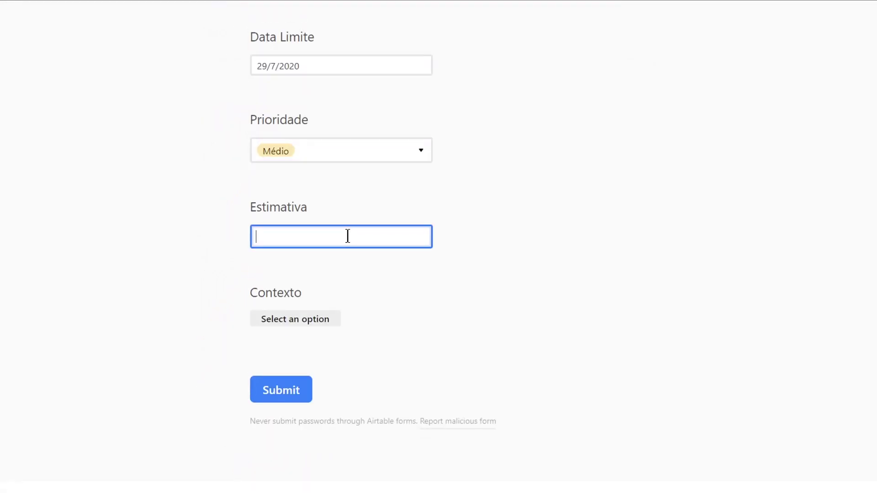
pyautogui.write('50')
# Add Internet and Casa as the task's Contexto and submit the form.
pyautogui.click(318, 325)
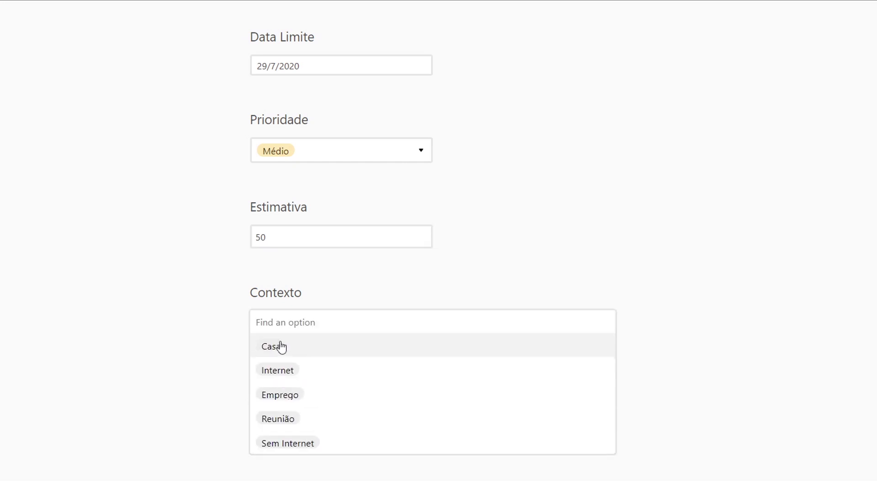
pyautogui.click(295, 373)
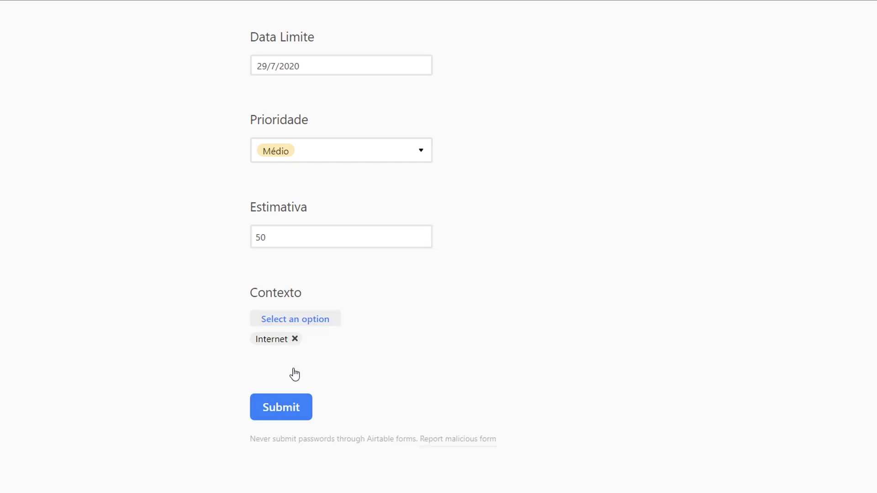
pyautogui.click(277, 327)
pyautogui.click(286, 350)
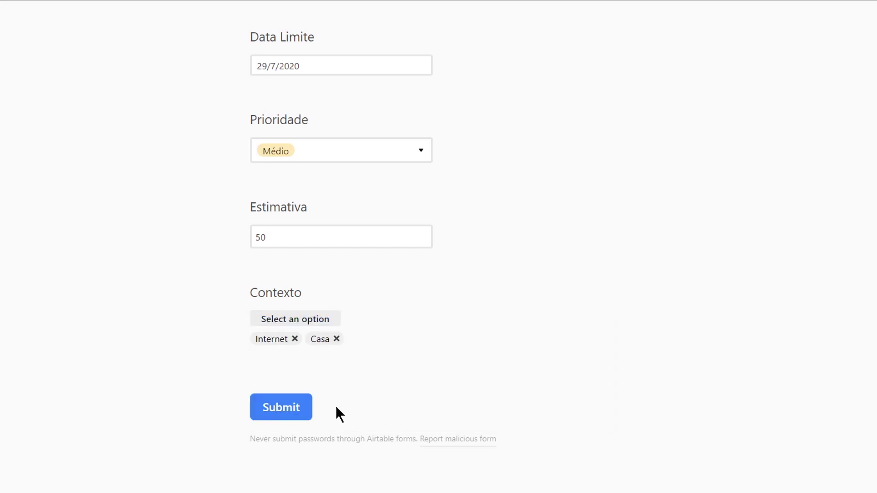
pyautogui.click(282, 412)
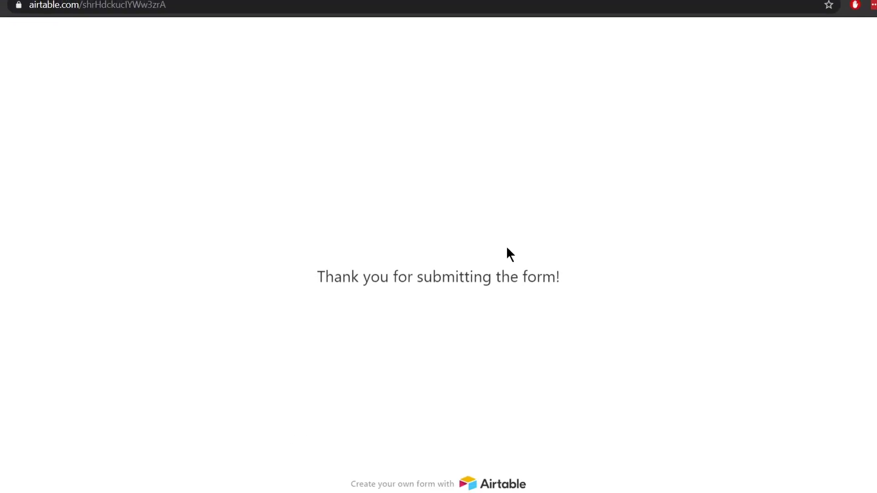
# Return to the Tarefas base and check the submitted task's record in the Cadastro view.
pyautogui.click(59, 9)
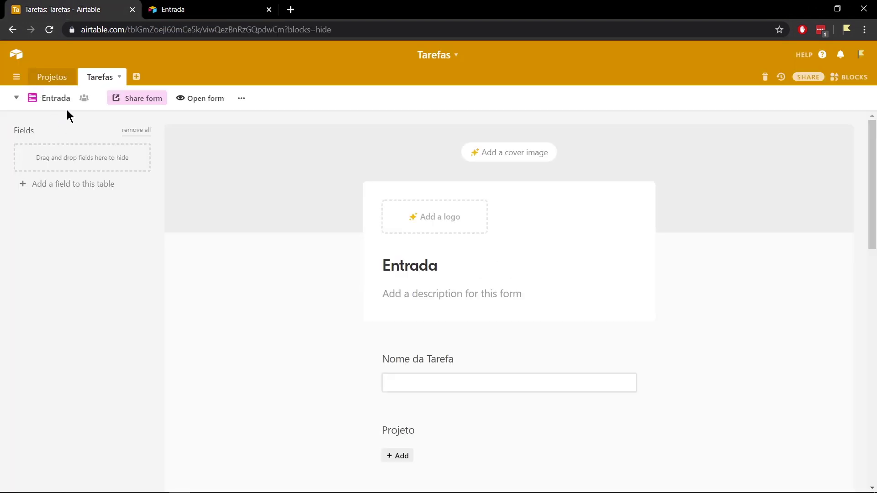
pyautogui.click(16, 97)
pyautogui.click(95, 132)
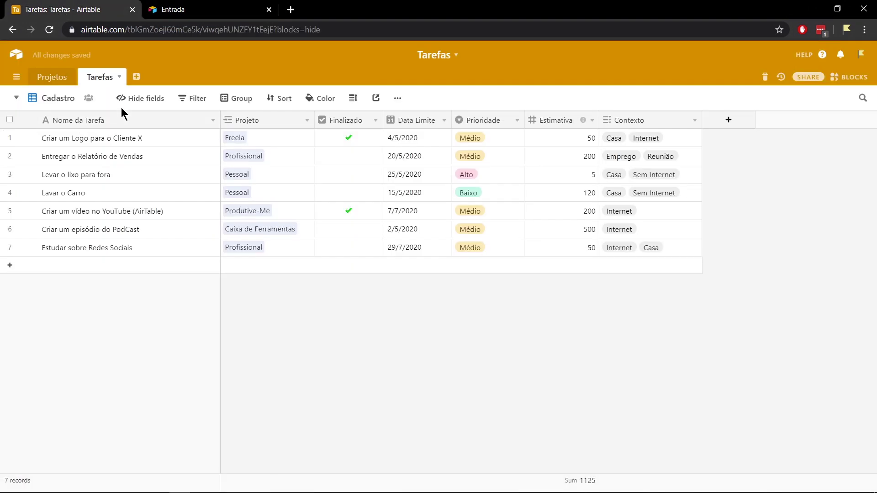
pyautogui.click(9, 247)
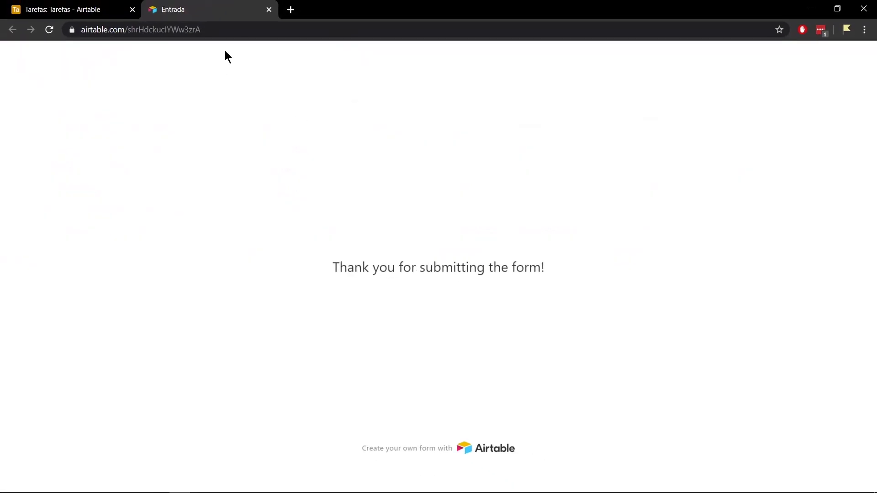
# Close the submitted form's browser tab and switch the Tarefas table back to the Entrada form view.
pyautogui.click(268, 10)
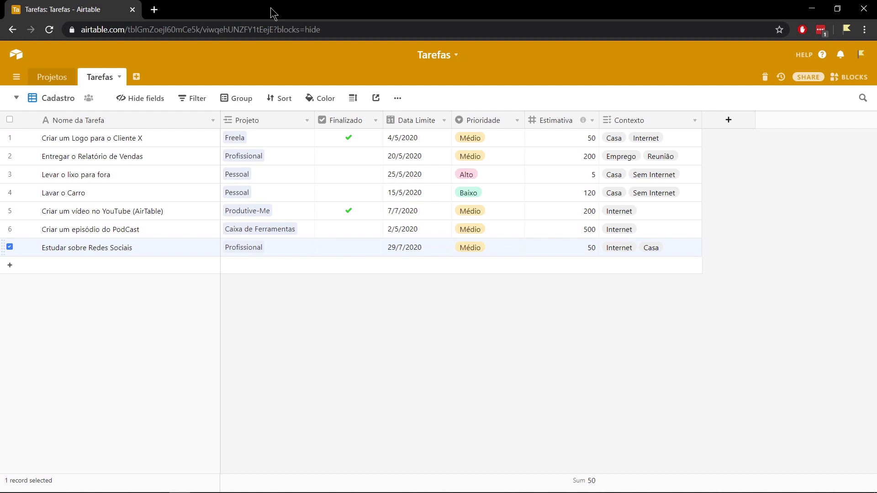
pyautogui.click(17, 97)
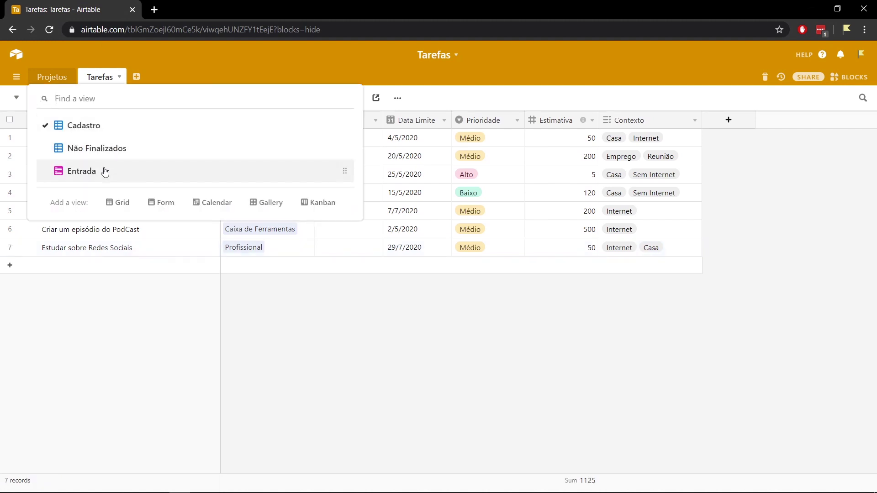
pyautogui.click(104, 171)
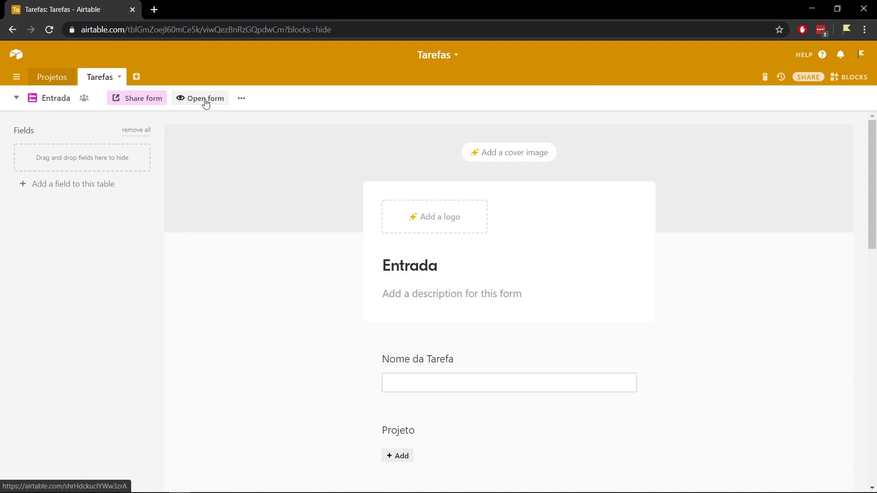
# Switch the Tarefas table to the Cadastro view and add a Calendar view based on the Data Limite field.
pyautogui.click(18, 99)
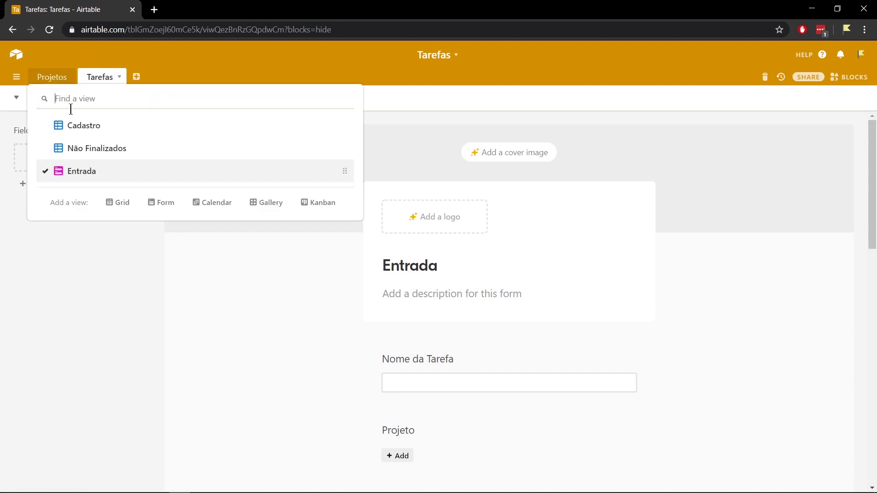
pyautogui.click(81, 127)
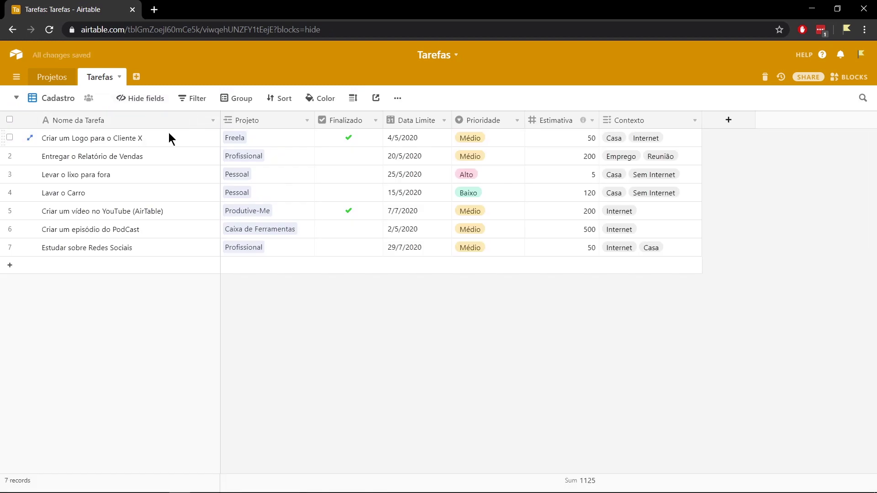
pyautogui.click(17, 101)
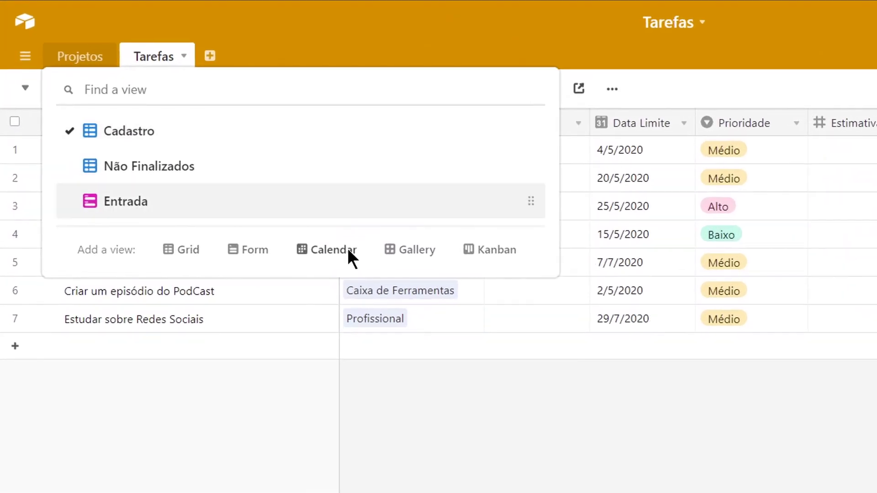
pyautogui.click(349, 251)
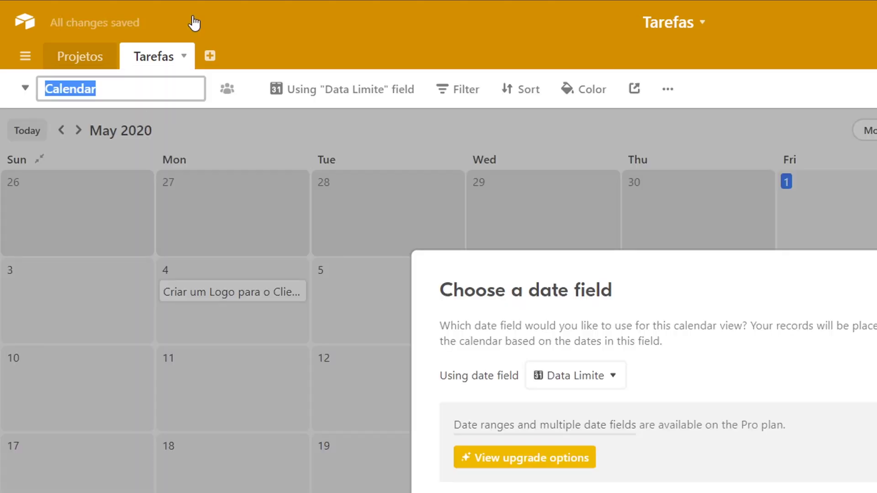
pyautogui.click(161, 94)
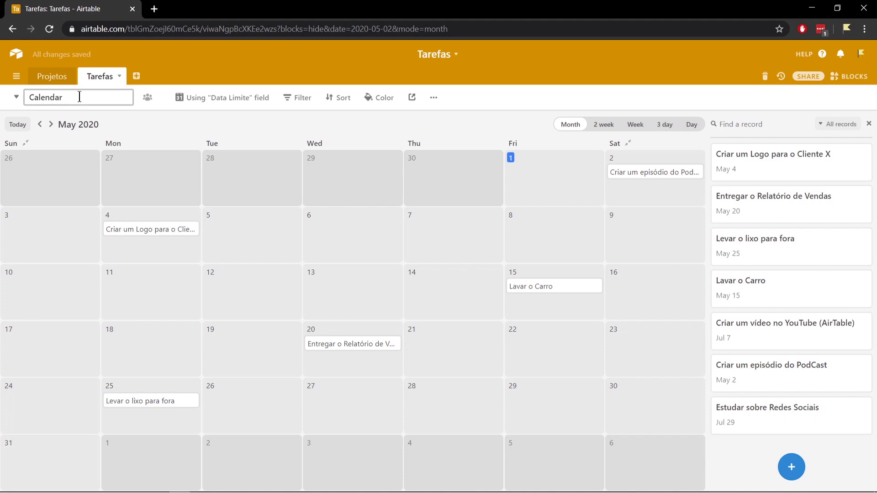
# Rename the new calendar view as Calendário.
pyautogui.moveTo(79, 97); pyautogui.dragTo(1, 85)
pyautogui.write('Caçe')
pyautogui.press('BackSpace')
pyautogui.press('BackSpace')
pyautogui.write('lendário')
pyautogui.press('Return')
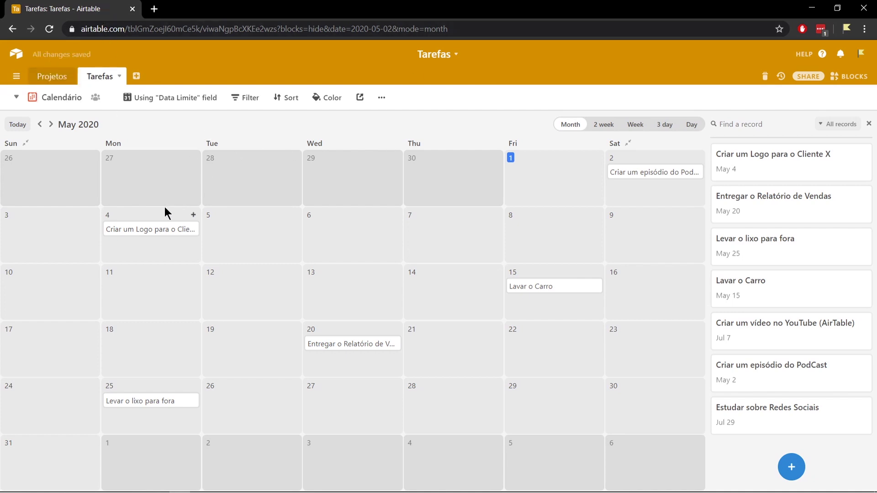
# Check the Criar um Logo para o Cliente X entry and set the Data Limite of Criar um episódio do PodCast to 13/5/2020.
pyautogui.click(156, 230)
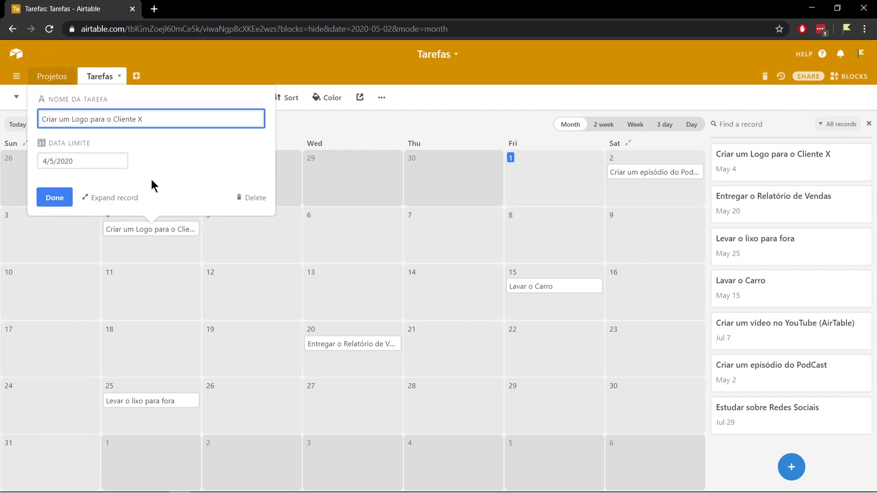
pyautogui.click(317, 132)
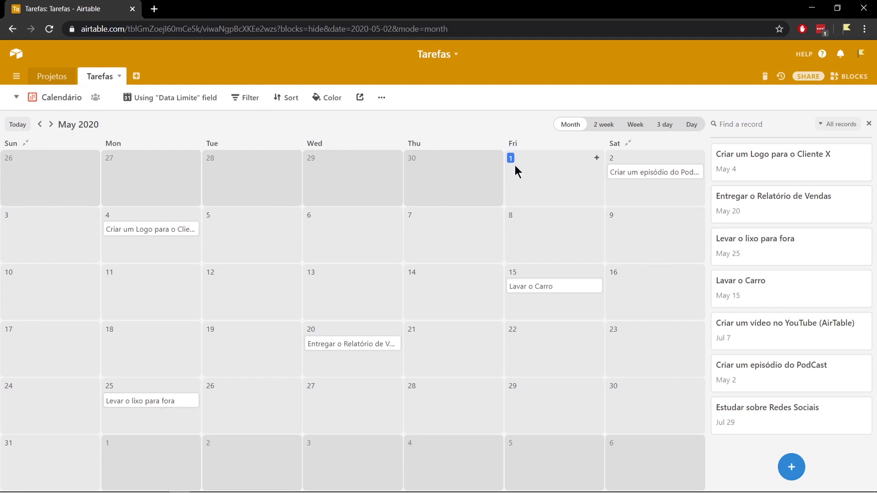
pyautogui.click(639, 173)
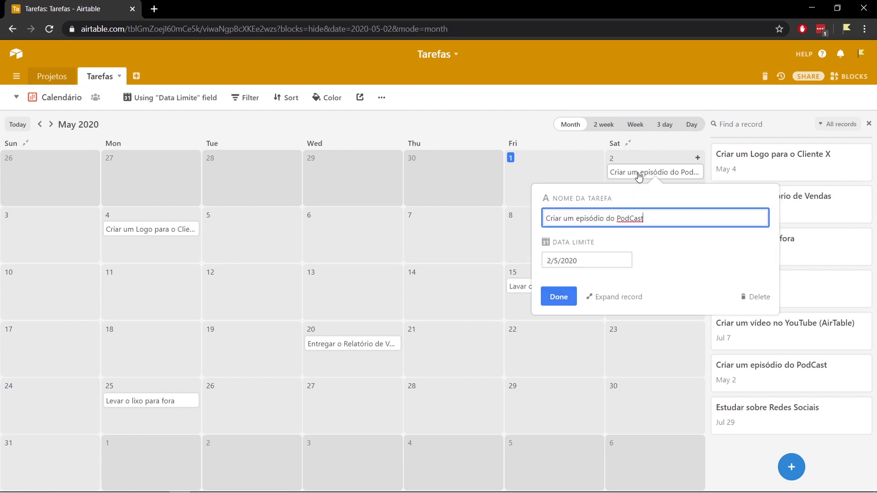
pyautogui.click(601, 261)
pyautogui.click(604, 341)
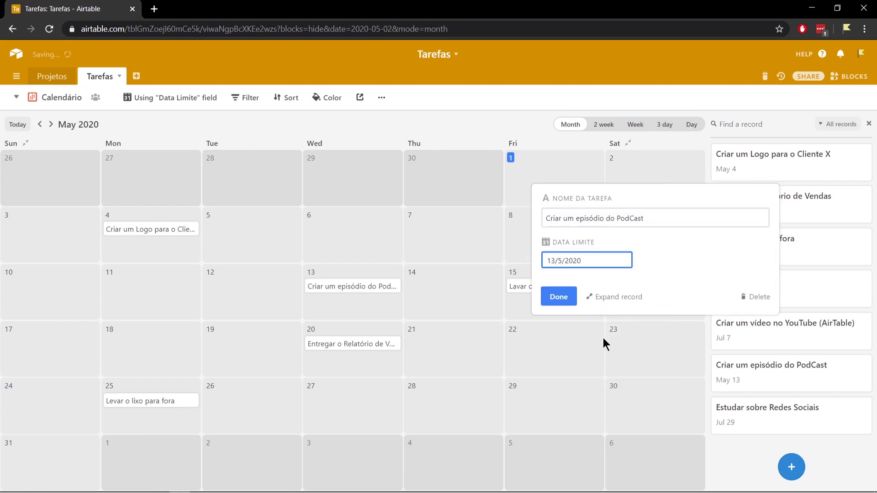
pyautogui.click(559, 295)
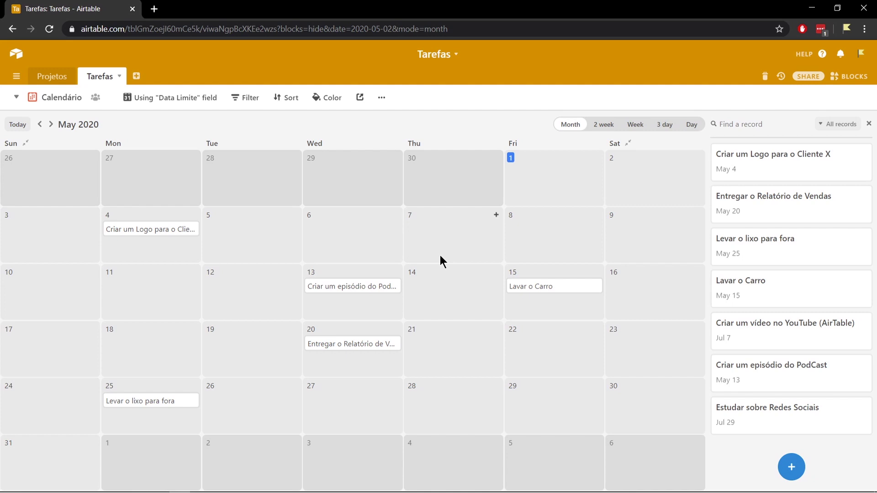
# Look through the calendar in the 2 week, Week, 3 day and Day layouts and return to the Month layout.
pyautogui.click(603, 128)
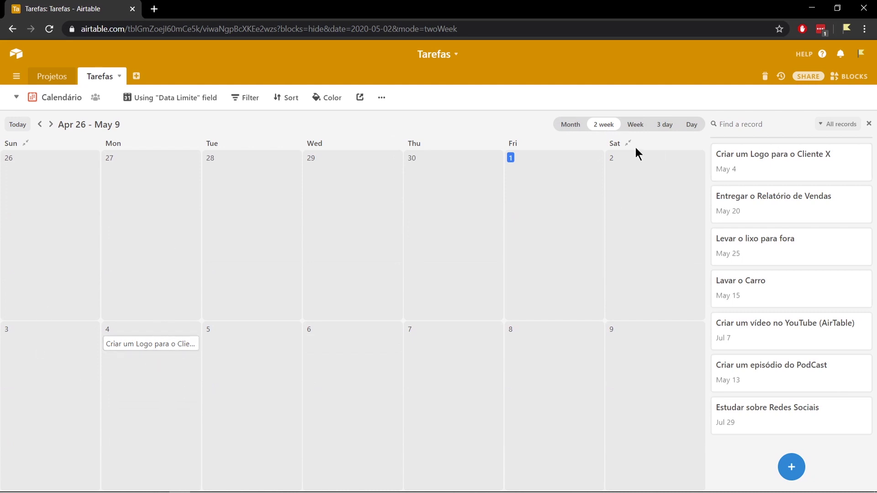
pyautogui.click(634, 126)
pyautogui.click(663, 125)
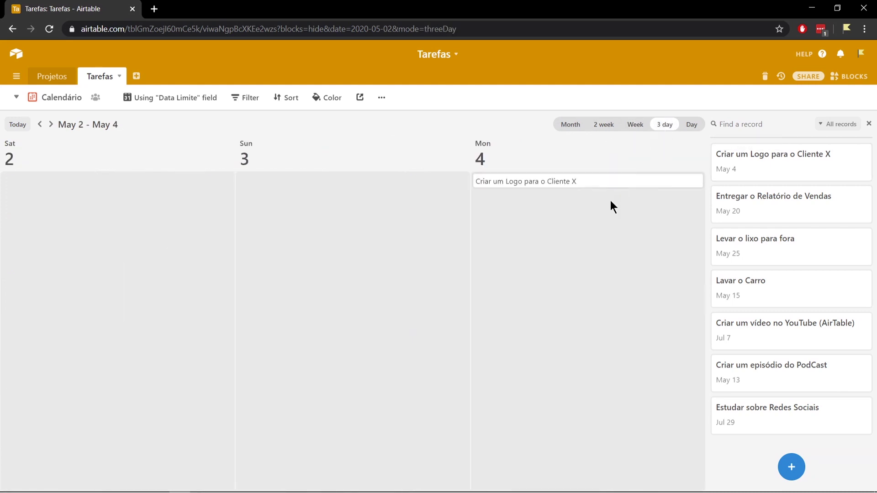
pyautogui.click(692, 126)
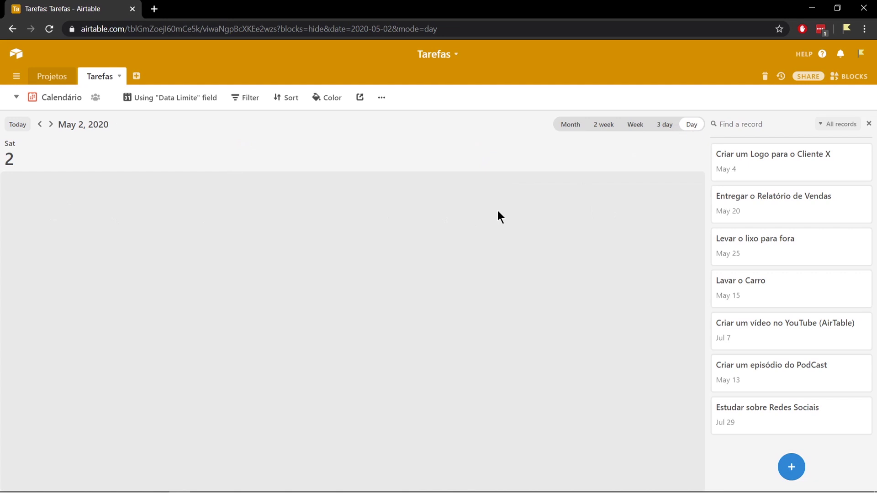
pyautogui.click(562, 126)
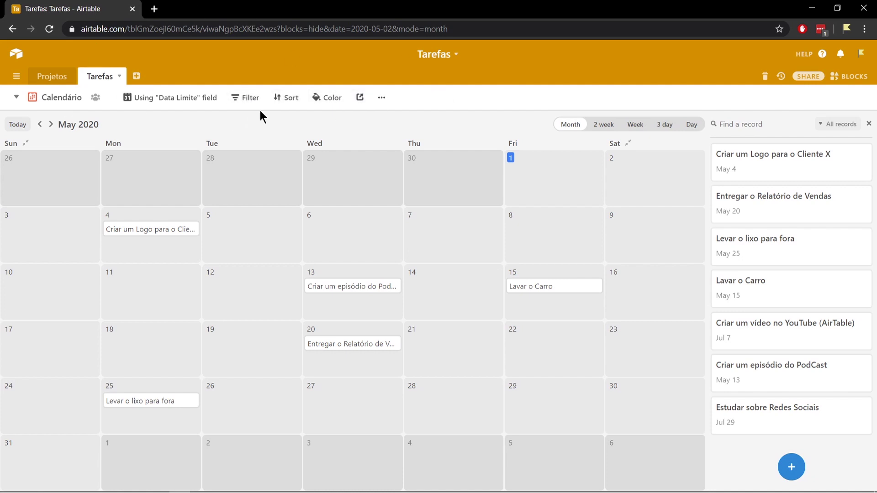
# Add a Gallery view to the Tarefas table, keeping the name Gallery.
pyautogui.click(18, 102)
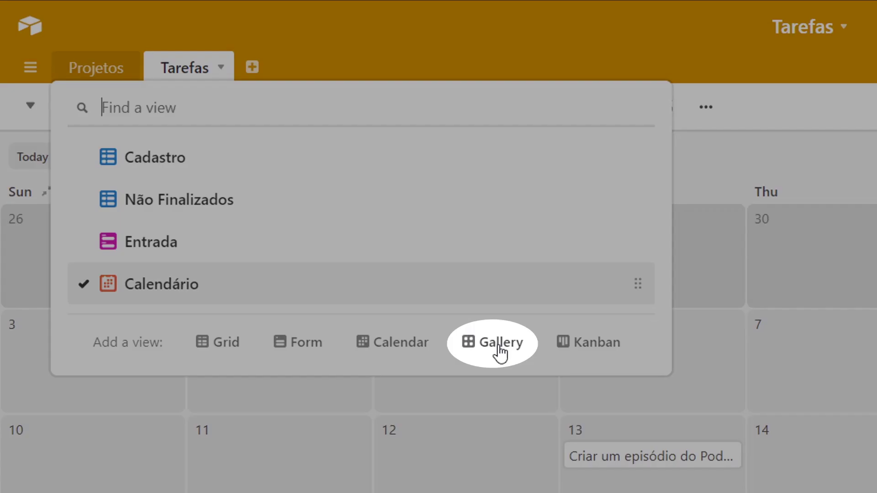
pyautogui.click(500, 350)
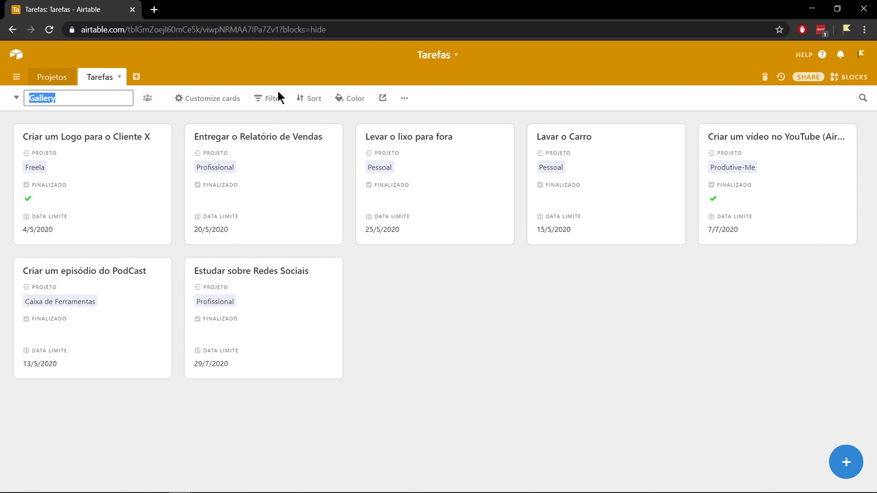
pyautogui.click(469, 331)
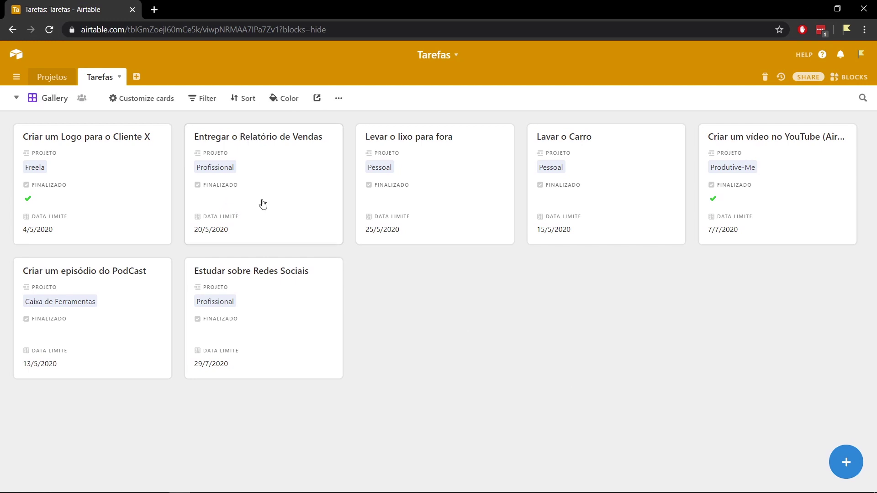
# Customize the gallery cards to show Prioridade as the first field and hide Data Limite and Finalizado.
pyautogui.click(139, 100)
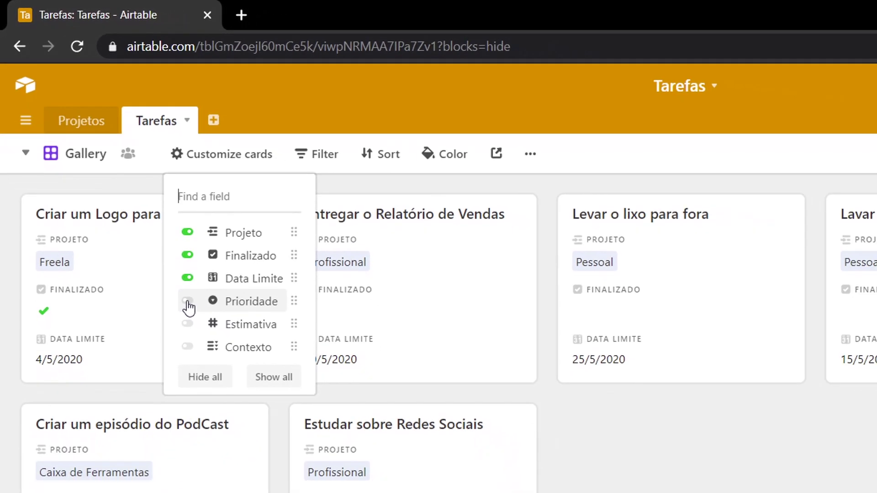
pyautogui.click(188, 302)
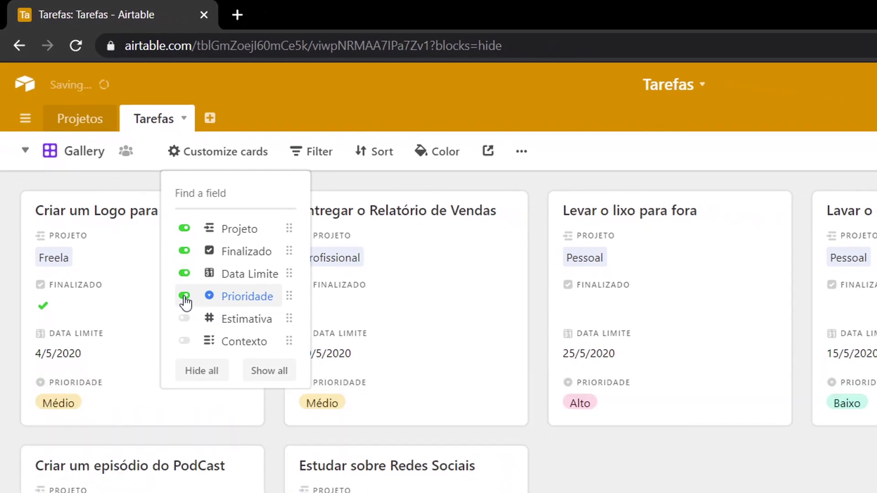
pyautogui.moveTo(289, 296); pyautogui.dragTo(265, 224)
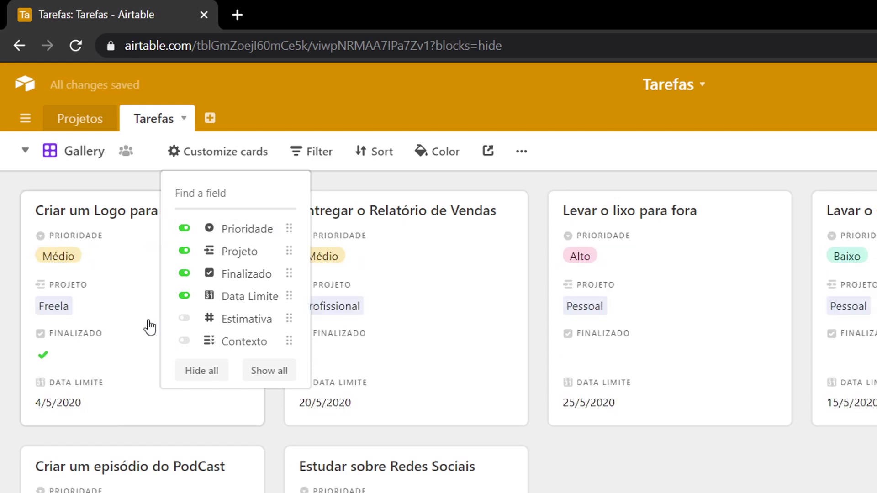
pyautogui.click(183, 296)
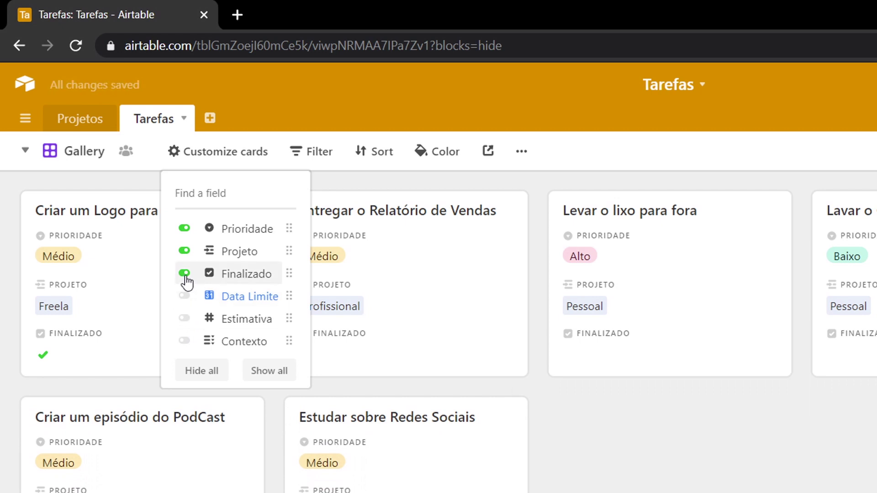
pyautogui.click(185, 275)
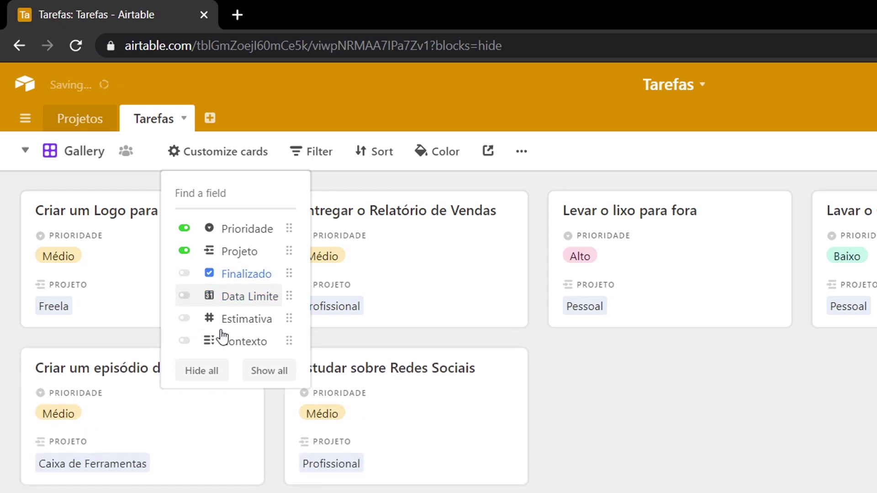
pyautogui.press('Escape')
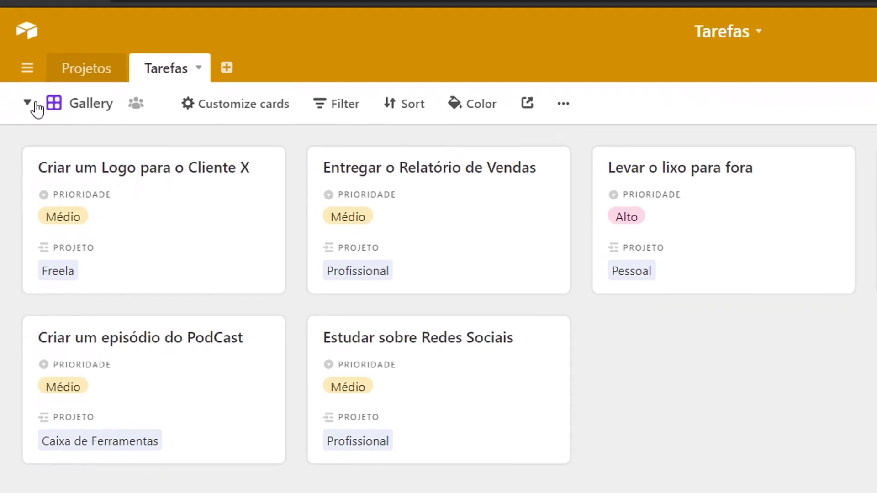
# Add a Kanban view to the Tarefas table with records stacked by the Prioridade field.
pyautogui.click(35, 105)
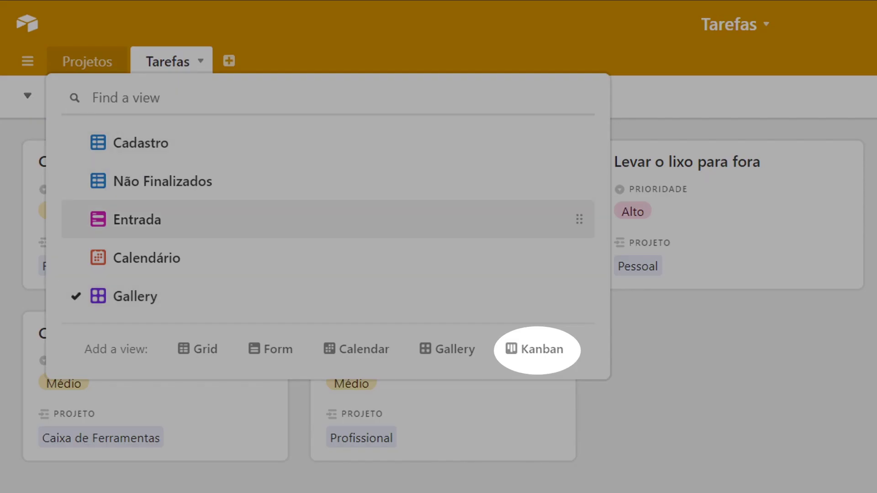
pyautogui.click(532, 355)
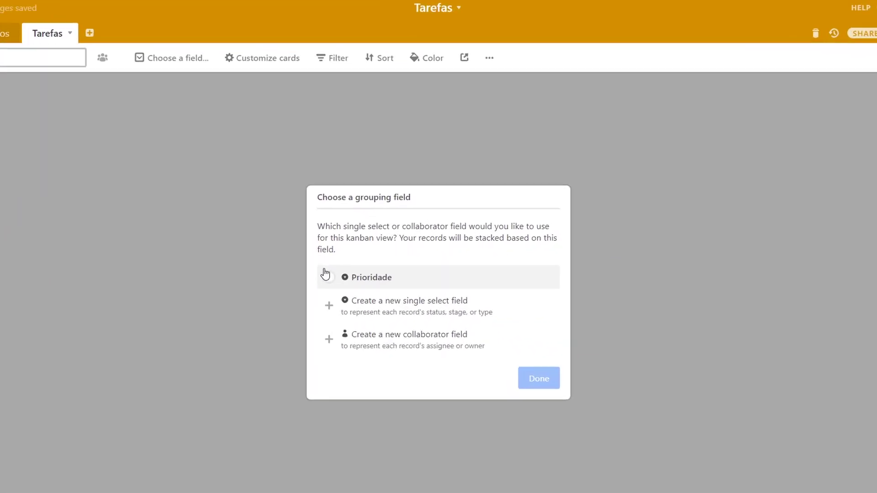
pyautogui.click(343, 281)
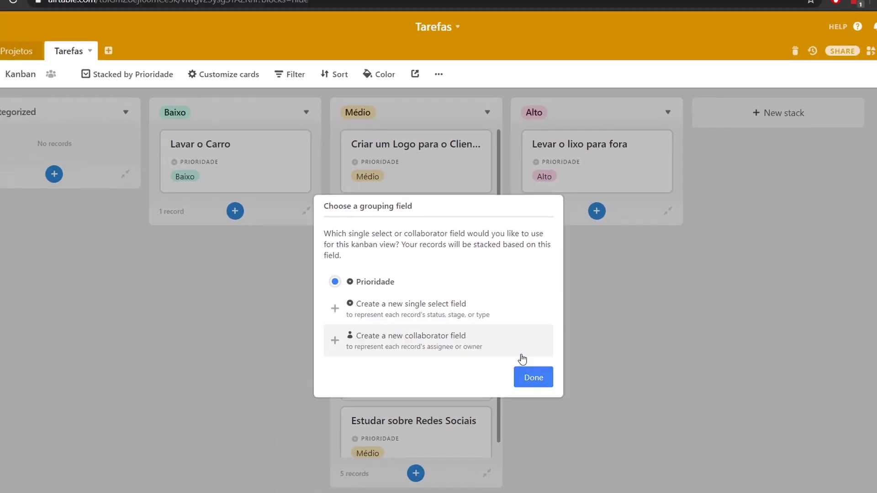
pyautogui.click(530, 377)
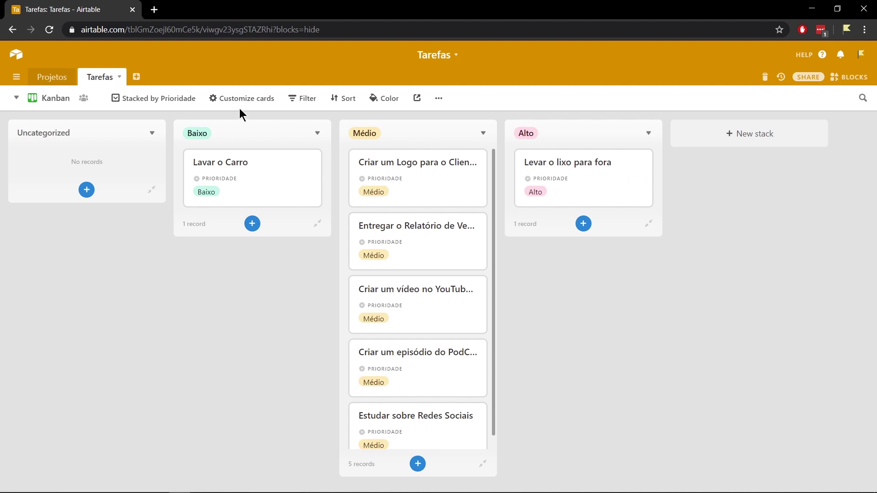
# Filter the Kanban view to records where Finalizado is unchecked.
pyautogui.click(296, 99)
pyautogui.click(305, 148)
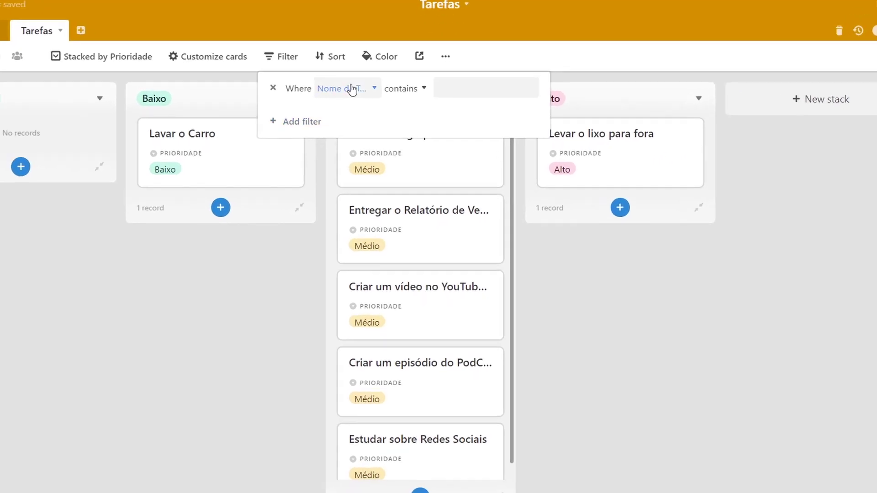
pyautogui.click(355, 124)
pyautogui.click(371, 224)
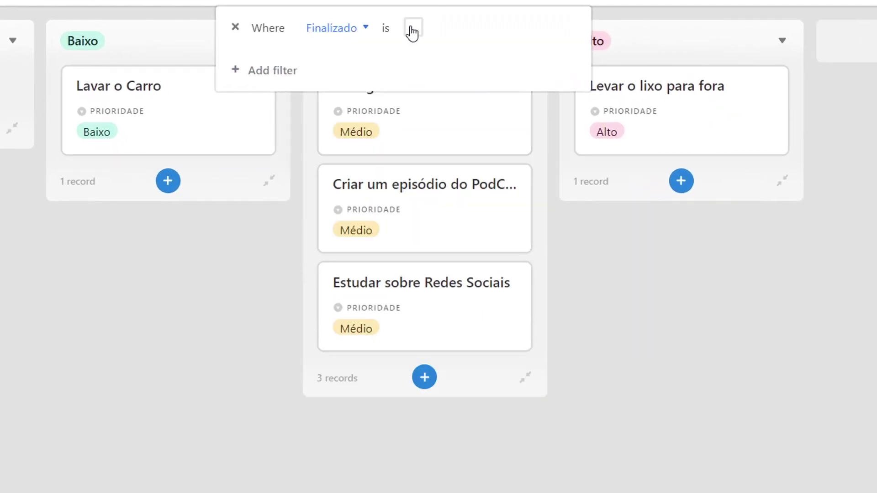
pyautogui.click(414, 27)
pyautogui.click(413, 27)
pyautogui.click(768, 416)
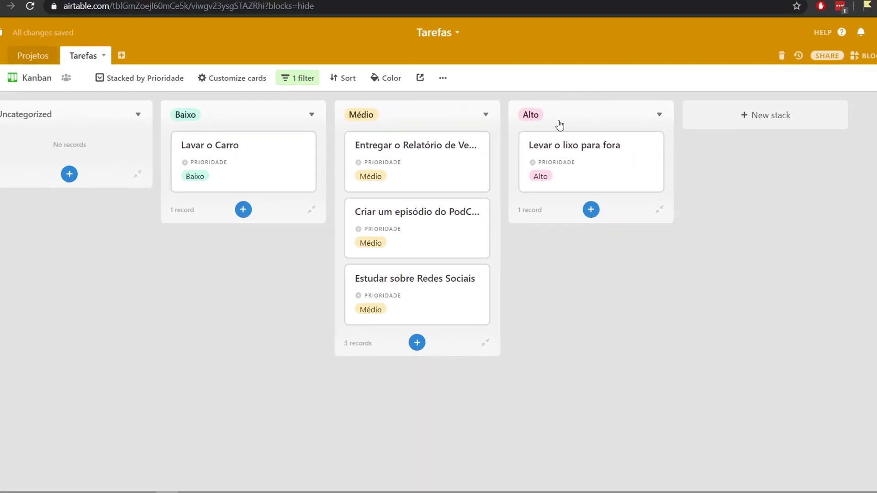
# Collapse the Baixo, Médio and Alto stacks in the Kanban view.
pyautogui.click(313, 116)
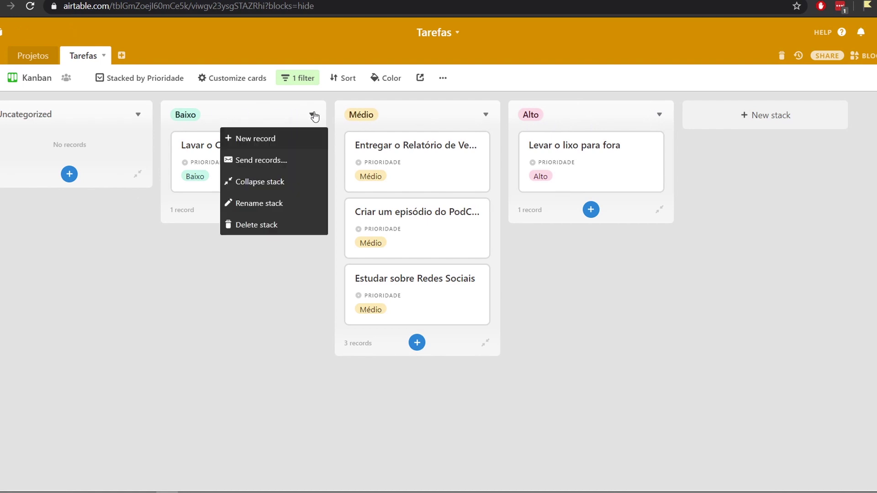
pyautogui.click(288, 182)
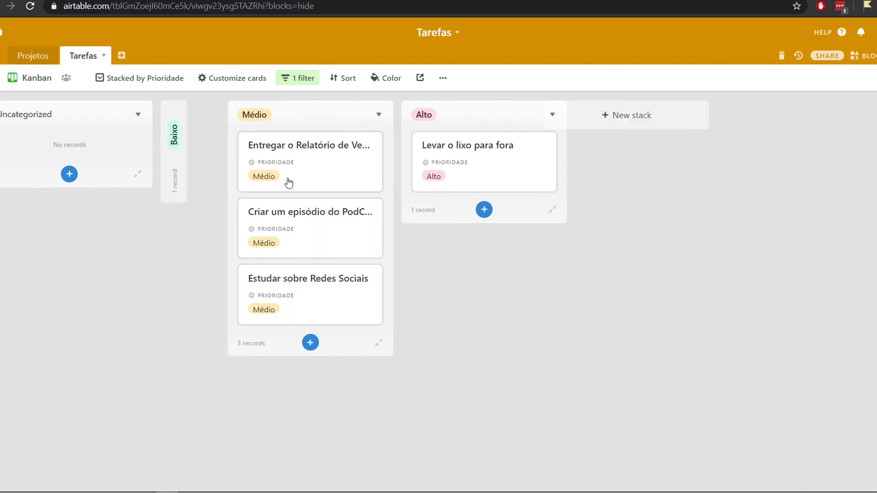
pyautogui.click(347, 115)
pyautogui.click(290, 182)
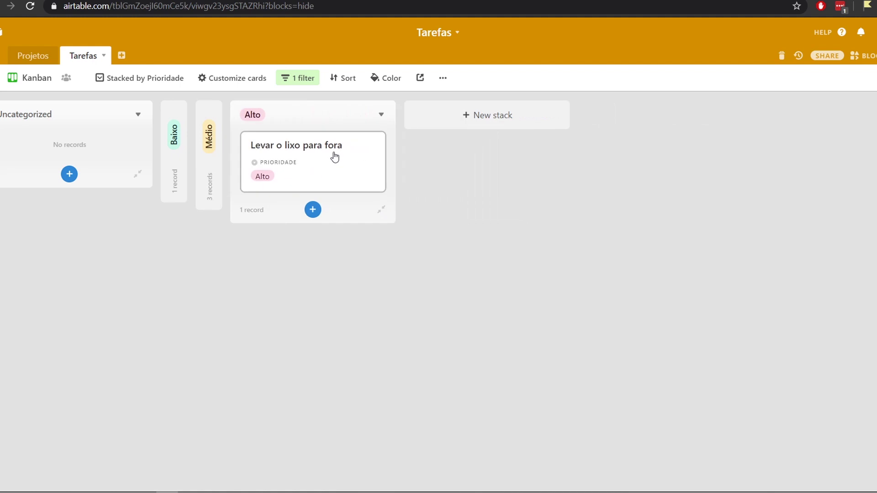
pyautogui.click(382, 117)
pyautogui.click(329, 185)
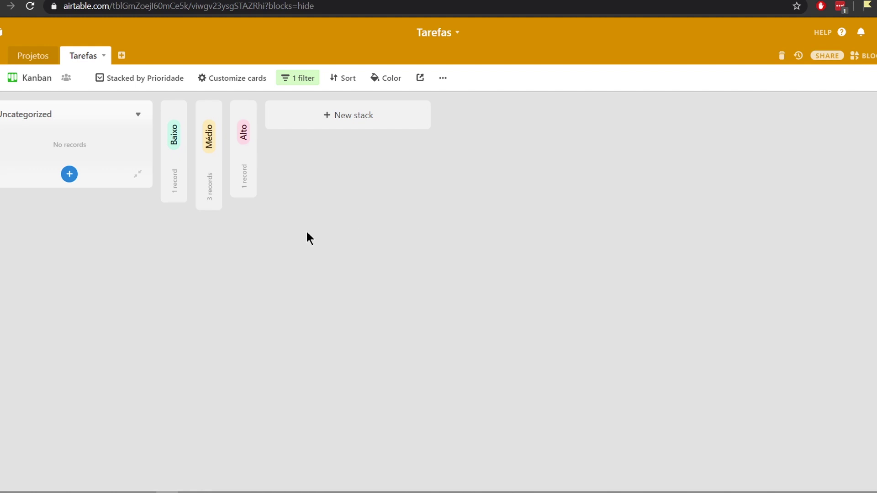
# Expand the Médio stack to look at its cards and collapse it again.
pyautogui.click(209, 199)
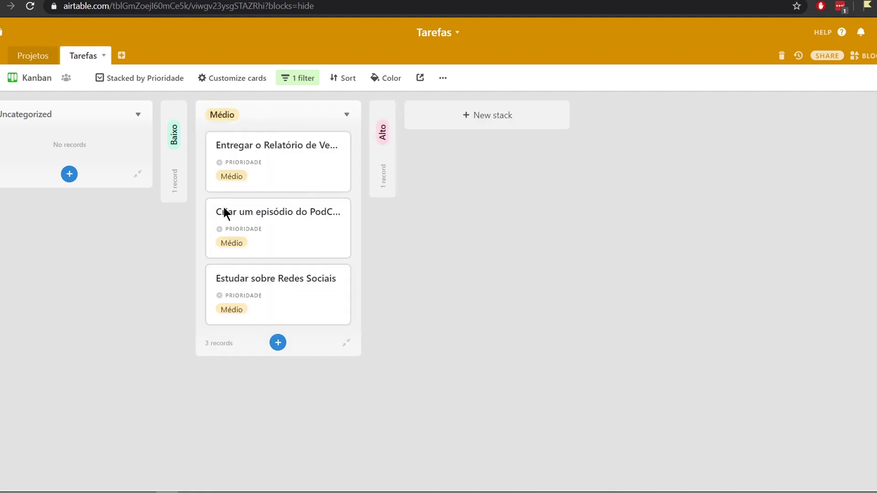
pyautogui.click(346, 342)
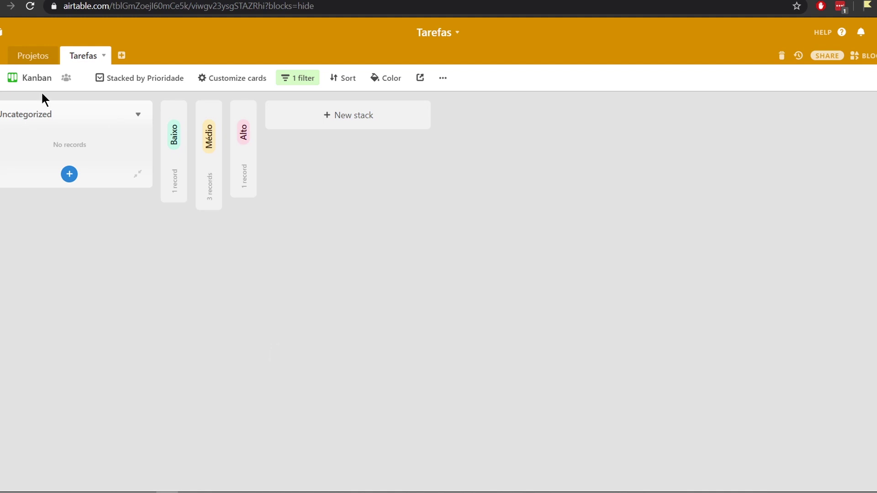
# Add another gallery view to the Tarefas table and switch back to the Cadastro grid view.
pyautogui.click(4, 78)
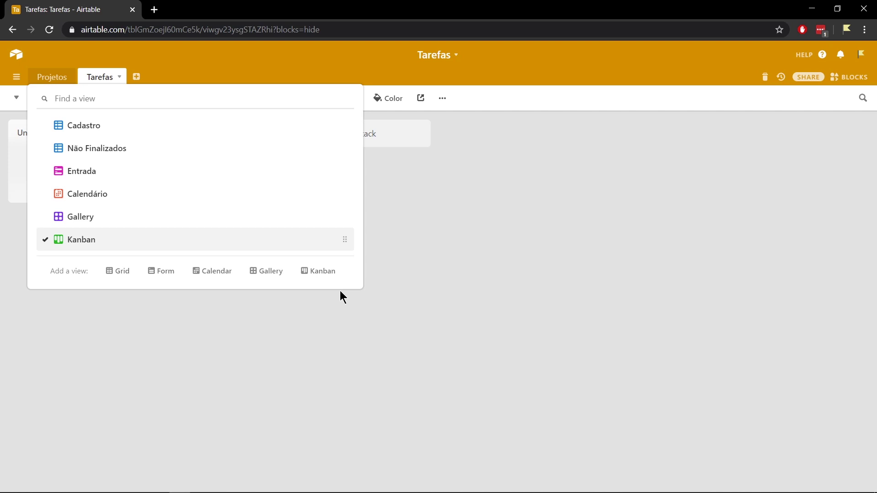
pyautogui.click(267, 271)
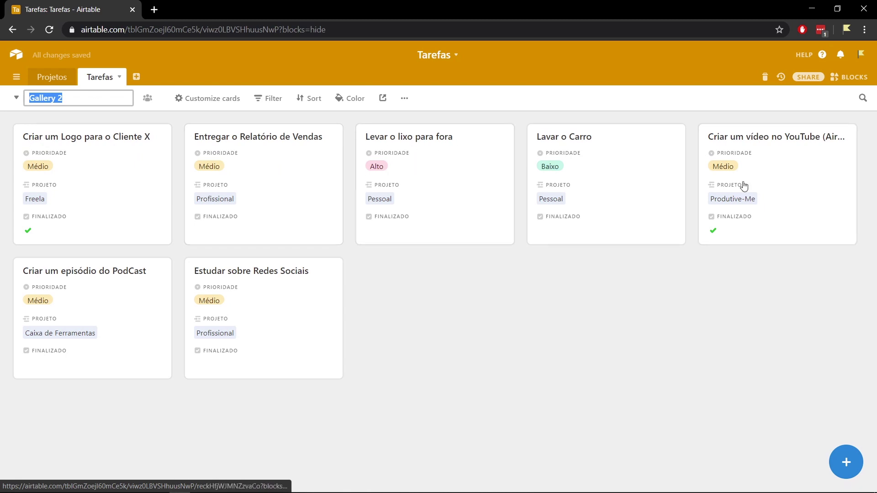
pyautogui.click(17, 101)
pyautogui.click(79, 125)
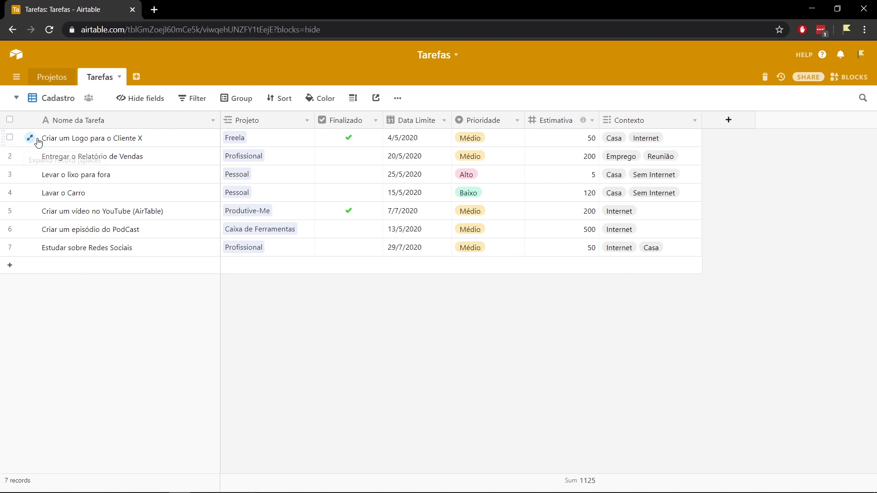
# View the expanded record of the task Criar um Logo para o Cliente X and close it.
pyautogui.click(94, 141)
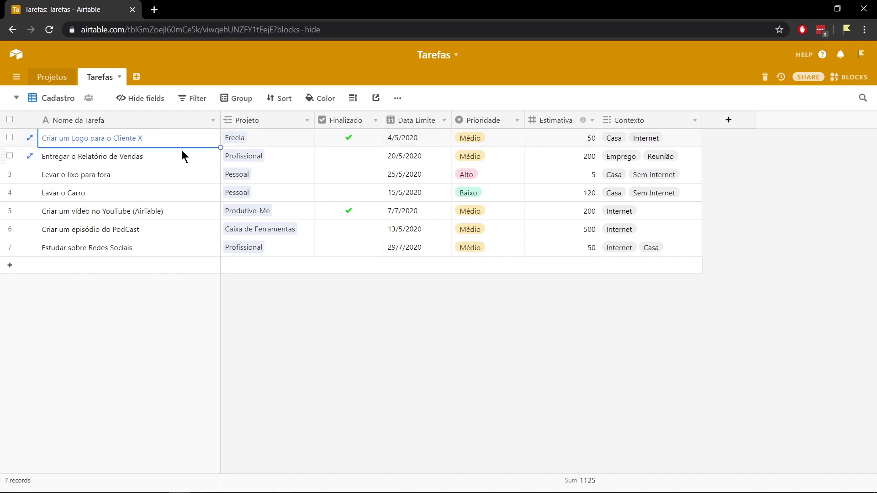
pyautogui.click(121, 141)
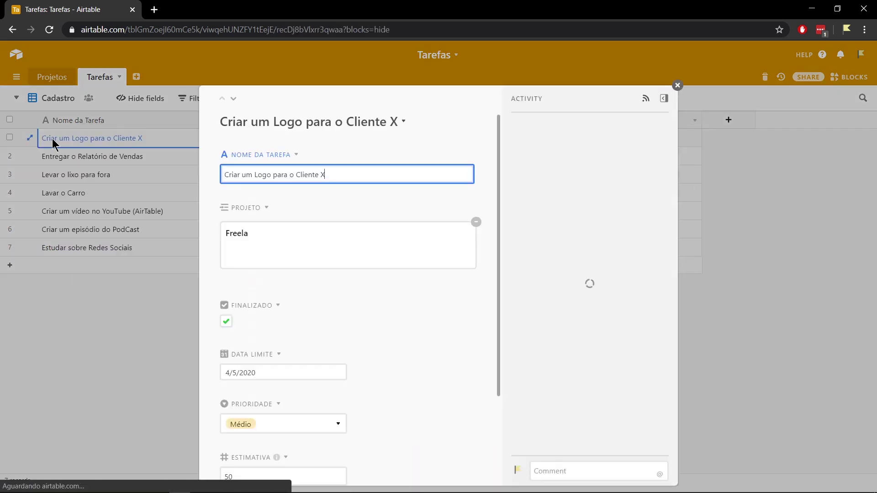
pyautogui.click(43, 138)
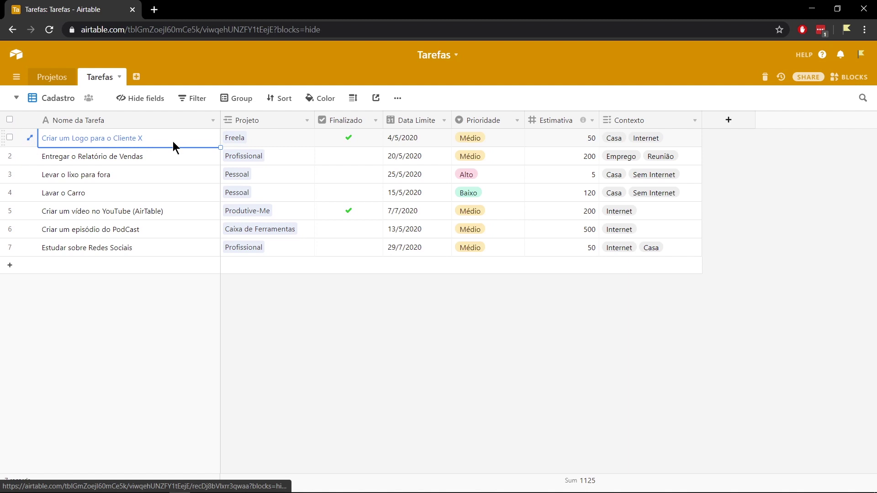
pyautogui.click(31, 139)
pyautogui.scroll(-1, 372, 303)
pyautogui.scroll(1, 372, 300)
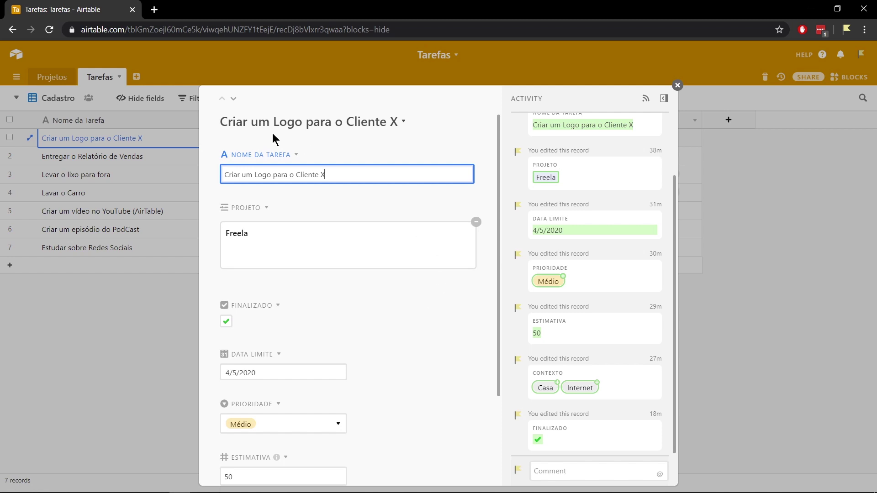
pyautogui.click(196, 137)
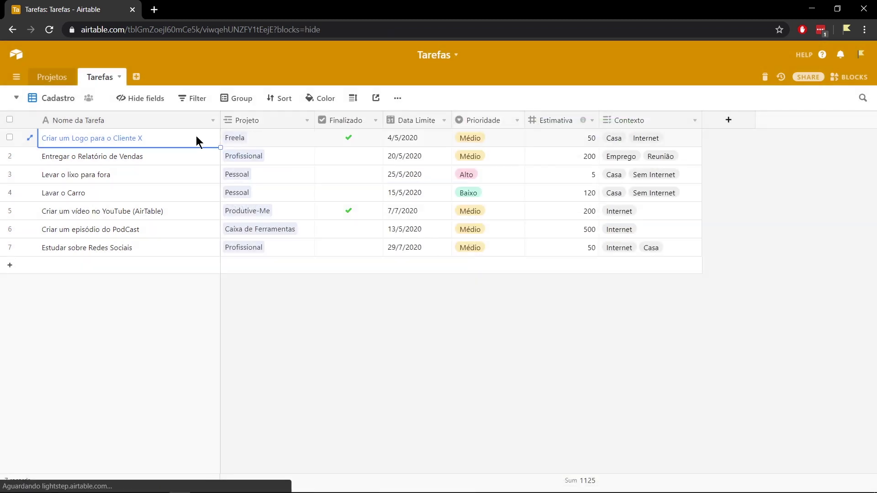
# Expand the Criar um Logo para o Cliente X record again and review its fields and activity history.
pyautogui.click(30, 137)
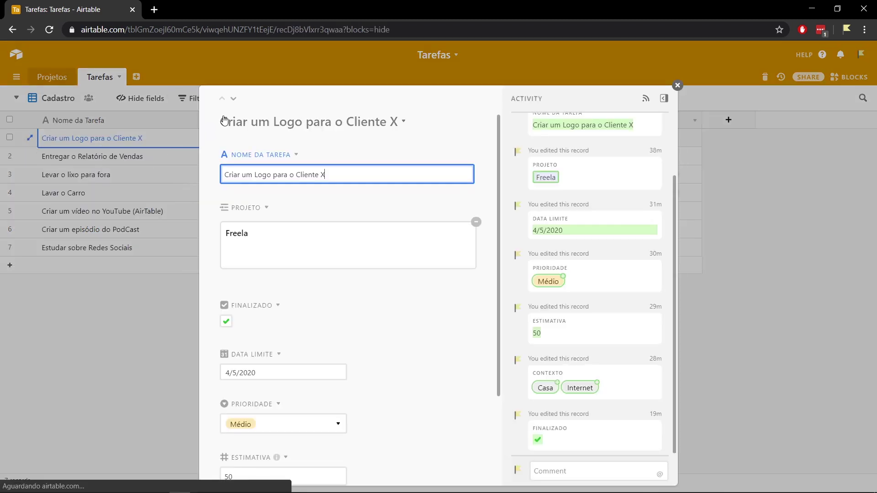
pyautogui.scroll(-3, 301, 238)
pyautogui.scroll(3, 313, 257)
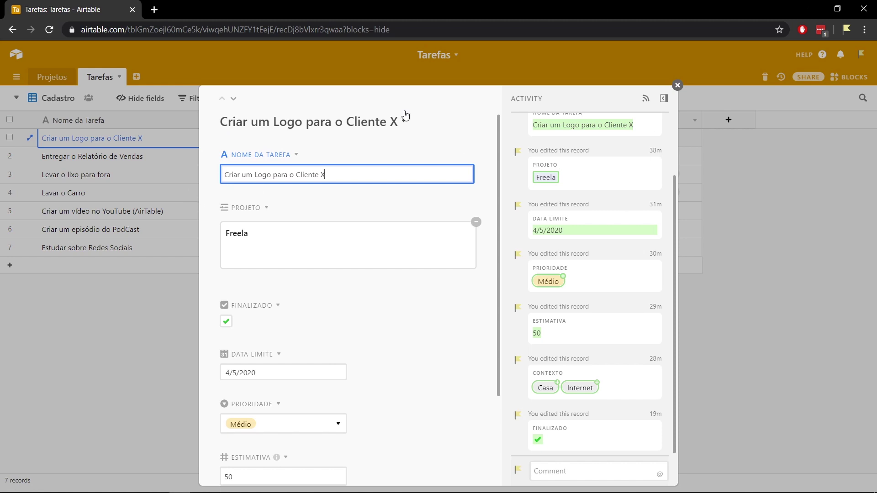
pyautogui.scroll(3, 595, 385)
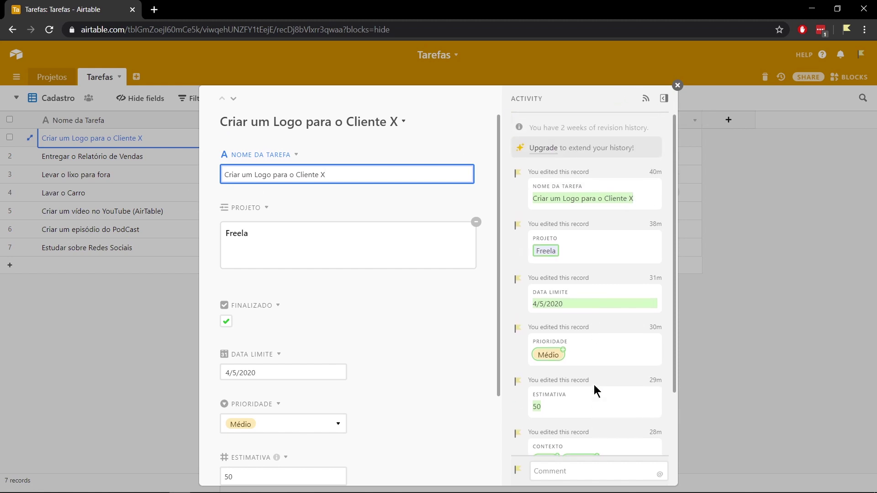
pyautogui.scroll(-3, 595, 385)
pyautogui.scroll(3, 583, 416)
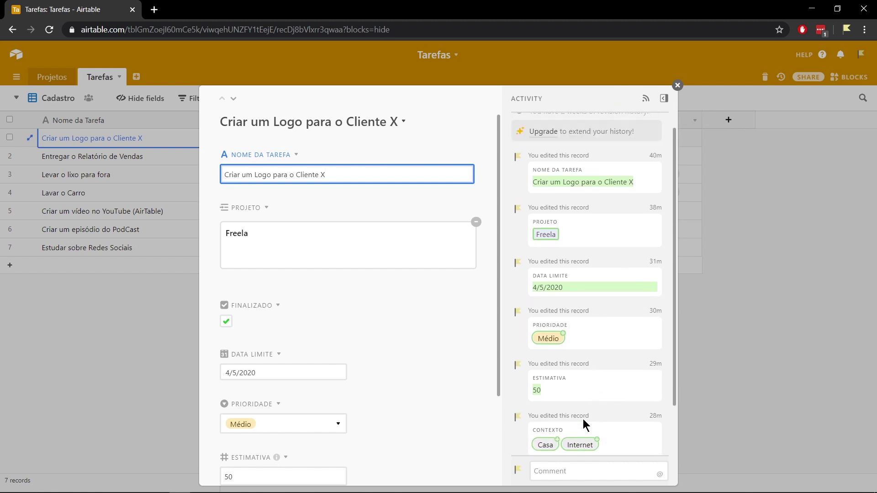
pyautogui.scroll(-3, 583, 416)
pyautogui.scroll(3, 582, 416)
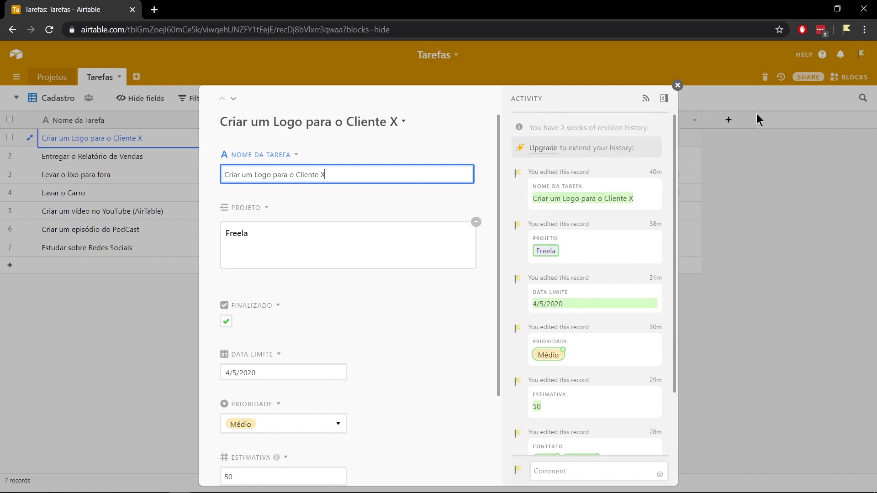
# Hide the activity history of the expanded record, set its Prioridade to Alto and close the record.
pyautogui.click(664, 99)
pyautogui.scroll(-1, 451, 217)
pyautogui.scroll(1, 458, 210)
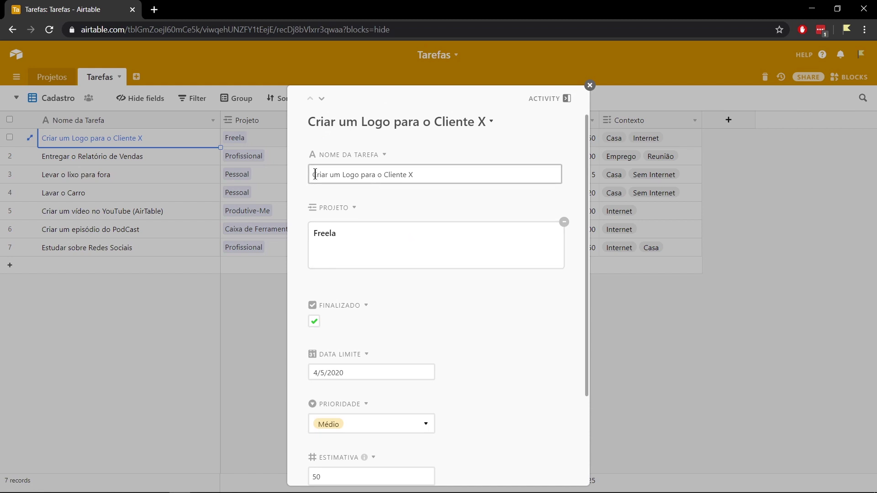
pyautogui.scroll(-2, 484, 144)
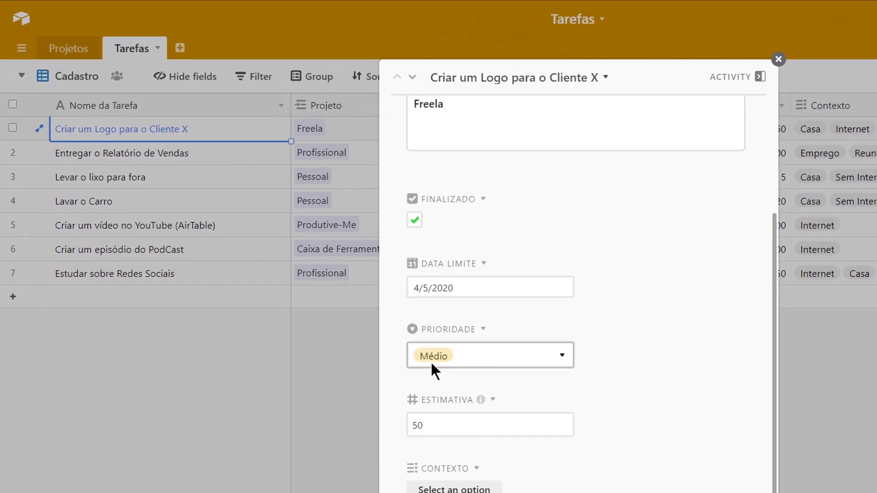
pyautogui.click(455, 363)
pyautogui.click(444, 483)
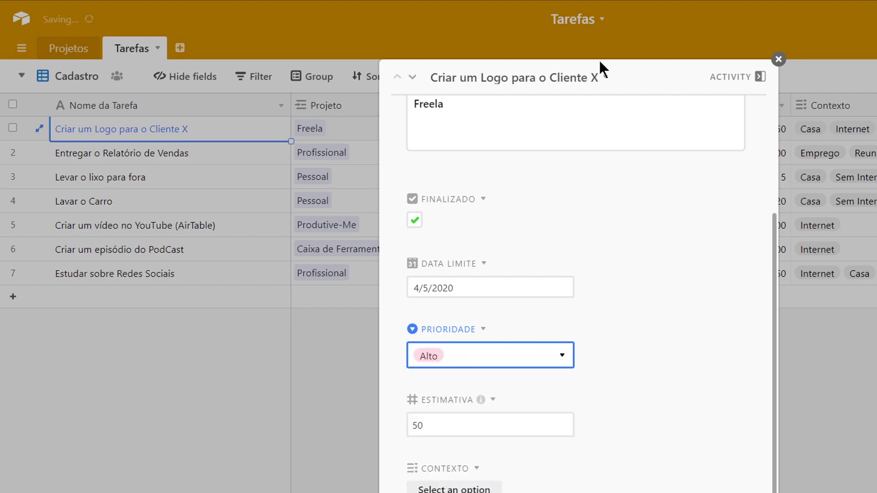
pyautogui.click(778, 59)
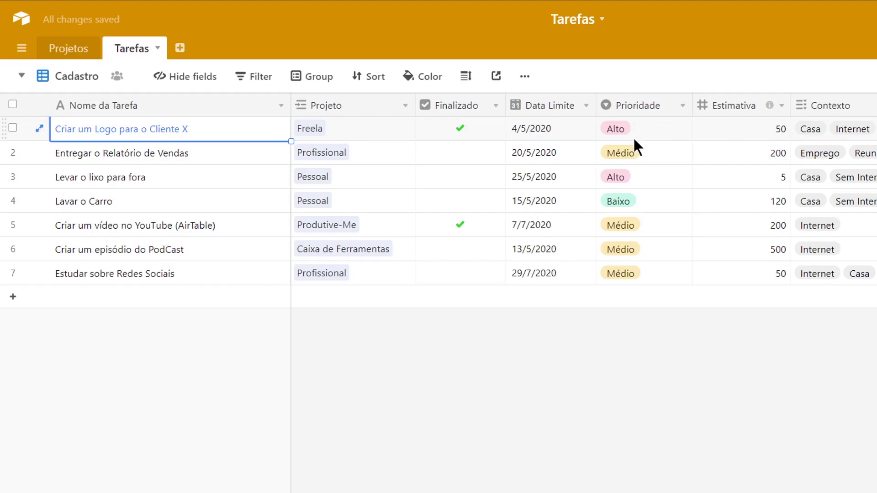
# Set the Estimativa of the Criar um Logo para o Cliente X task to 100 in its expanded record.
pyautogui.click(39, 128)
pyautogui.scroll(-3, 461, 320)
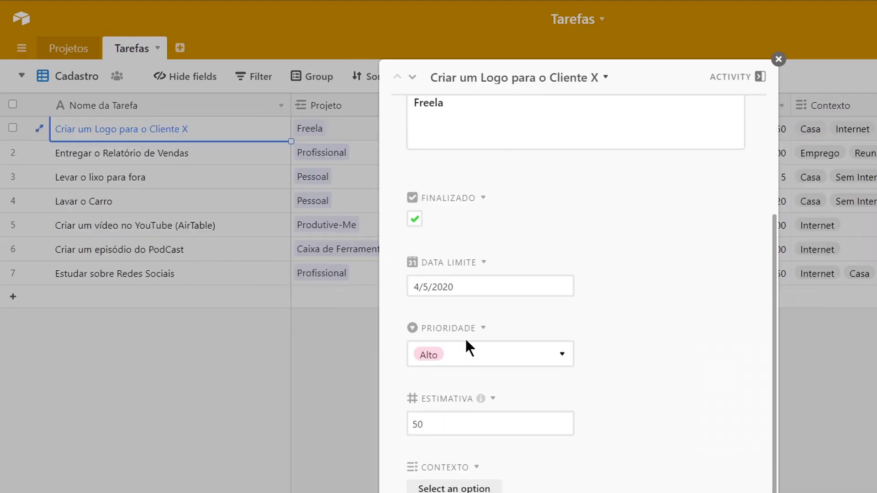
pyautogui.click(439, 420)
pyautogui.write('100')
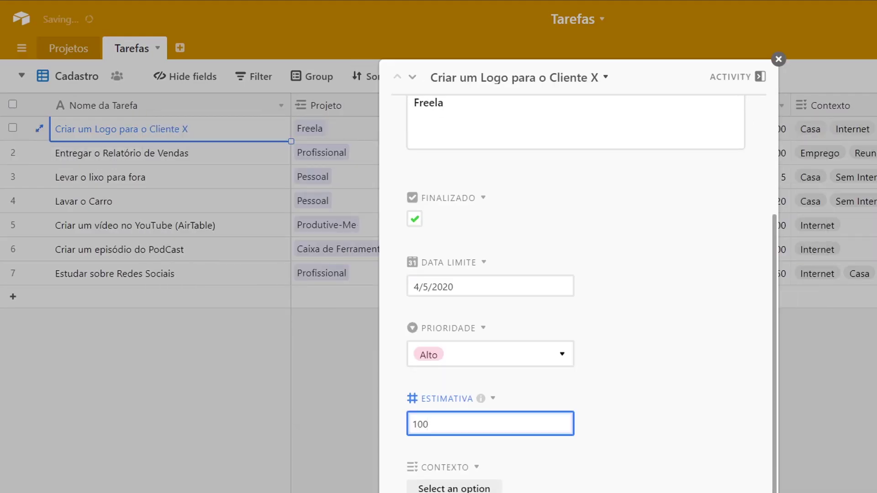
pyautogui.click(849, 402)
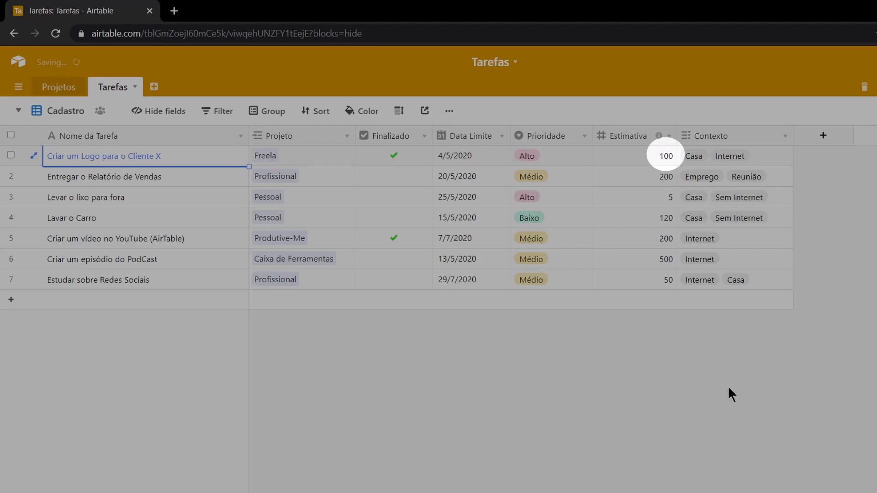